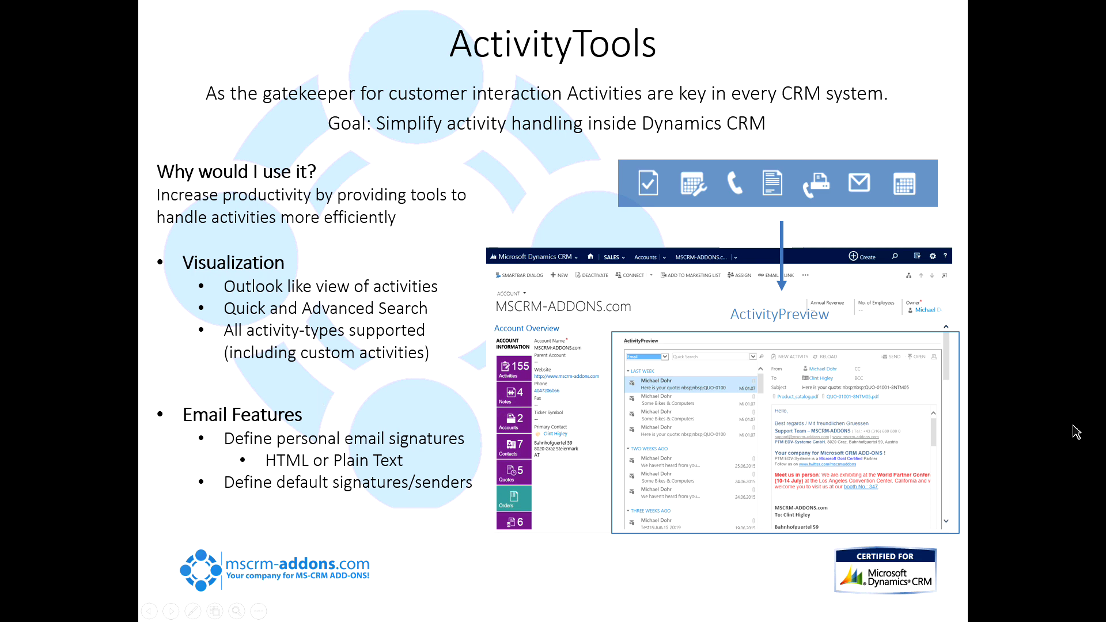
- Advance the slideshow to the 'How to Deploy to CRM' slide
key("Right")
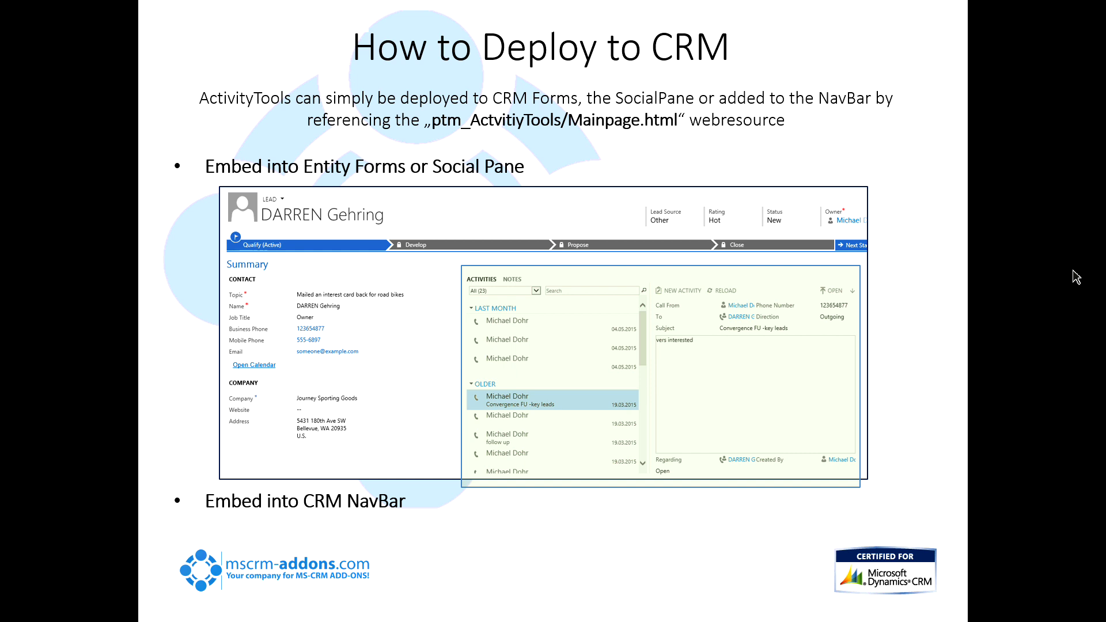
- Leave the slideshow and open the MSCRM-ADDONS.com account record in CRM
key("alt+Tab")
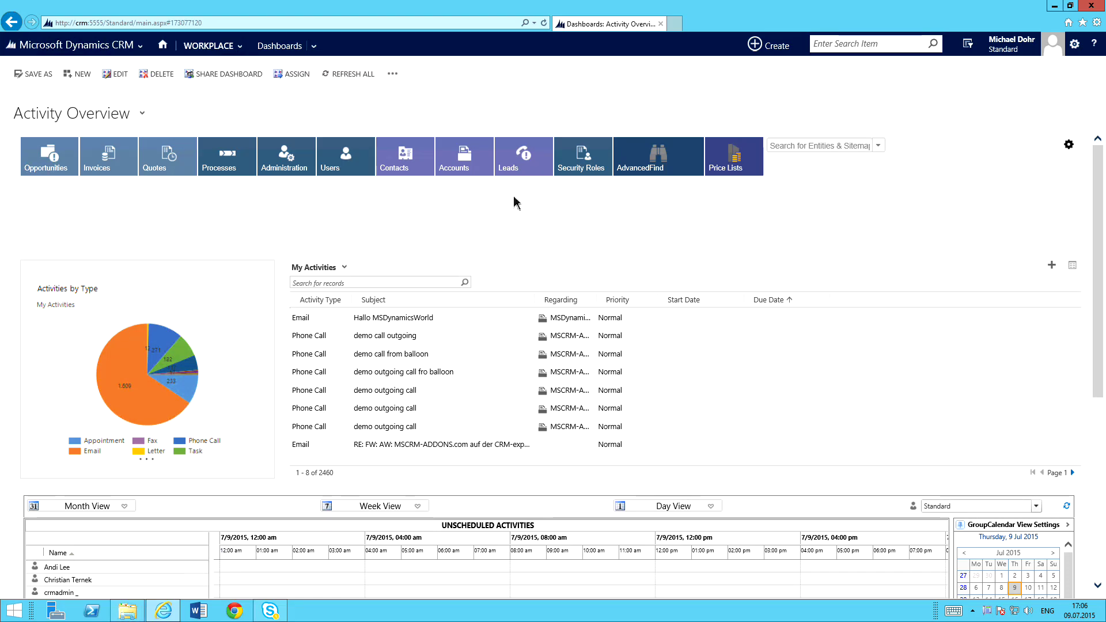
left_click(474, 163)
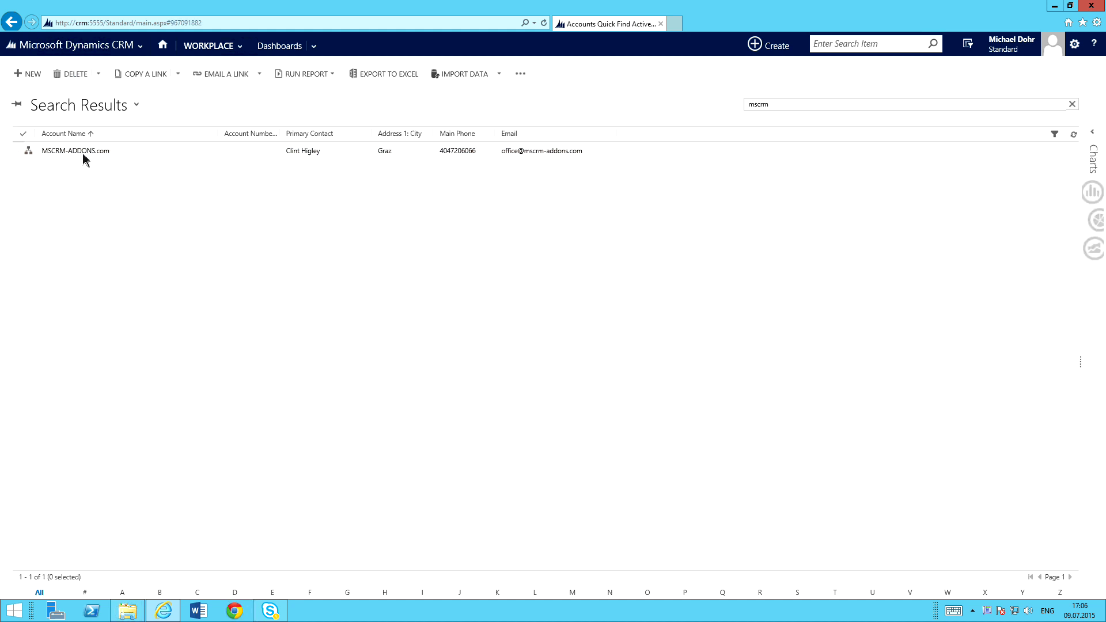
left_click(85, 152)
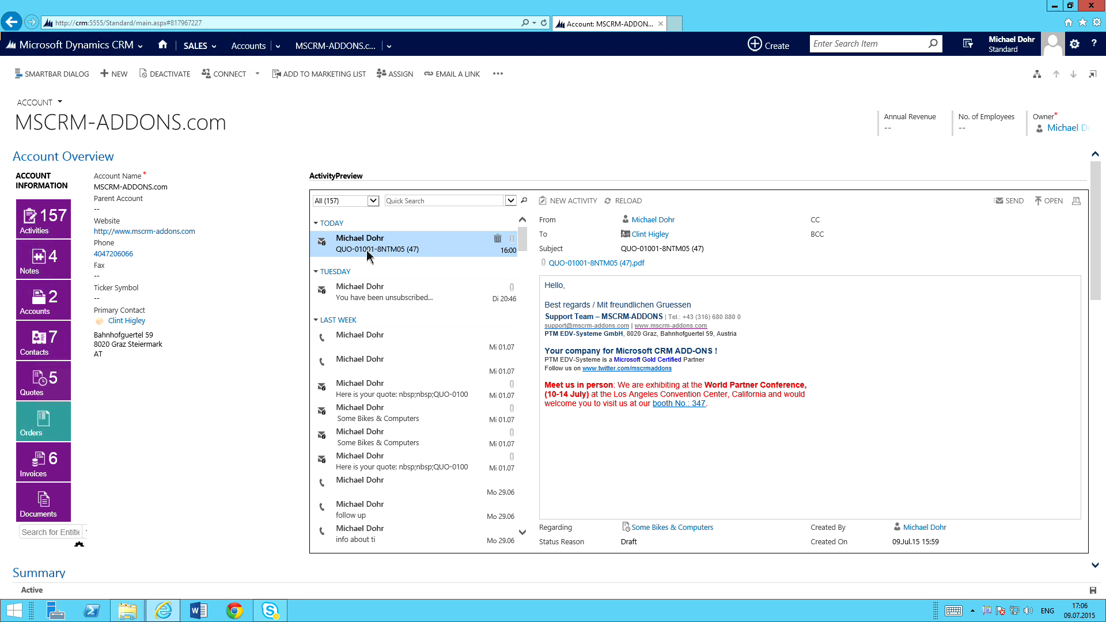
- Preview the Tuesday email, last week's two calls, and several quote and draft emails
left_click(372, 291)
left_click(376, 346)
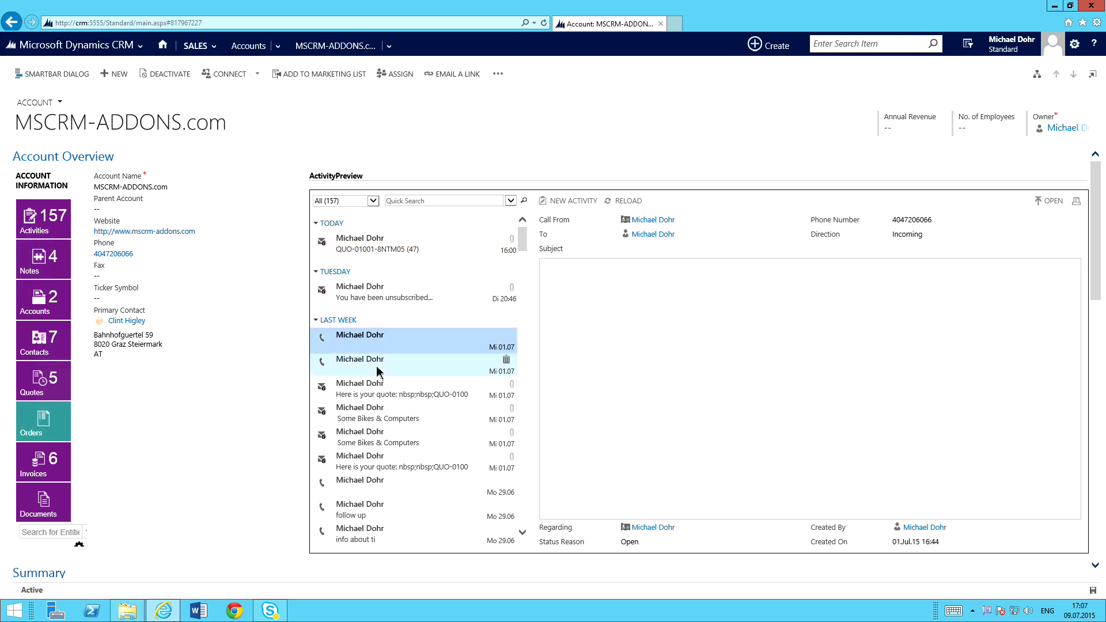
left_click(378, 368)
left_click(378, 397)
left_click(383, 415)
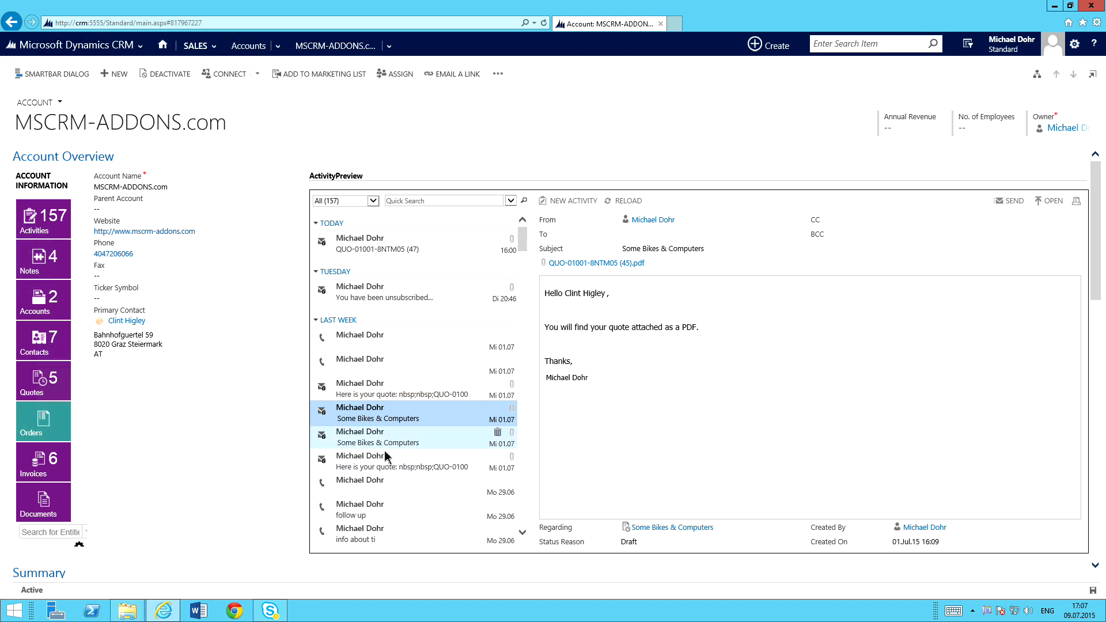
left_click(385, 458)
left_click(377, 412)
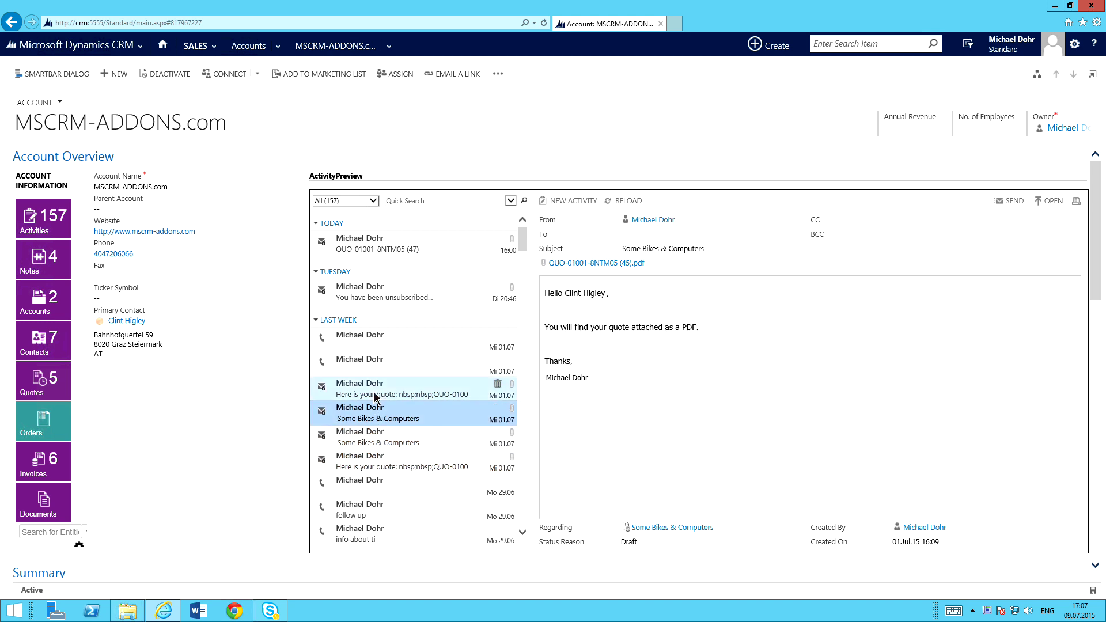
left_click(375, 396)
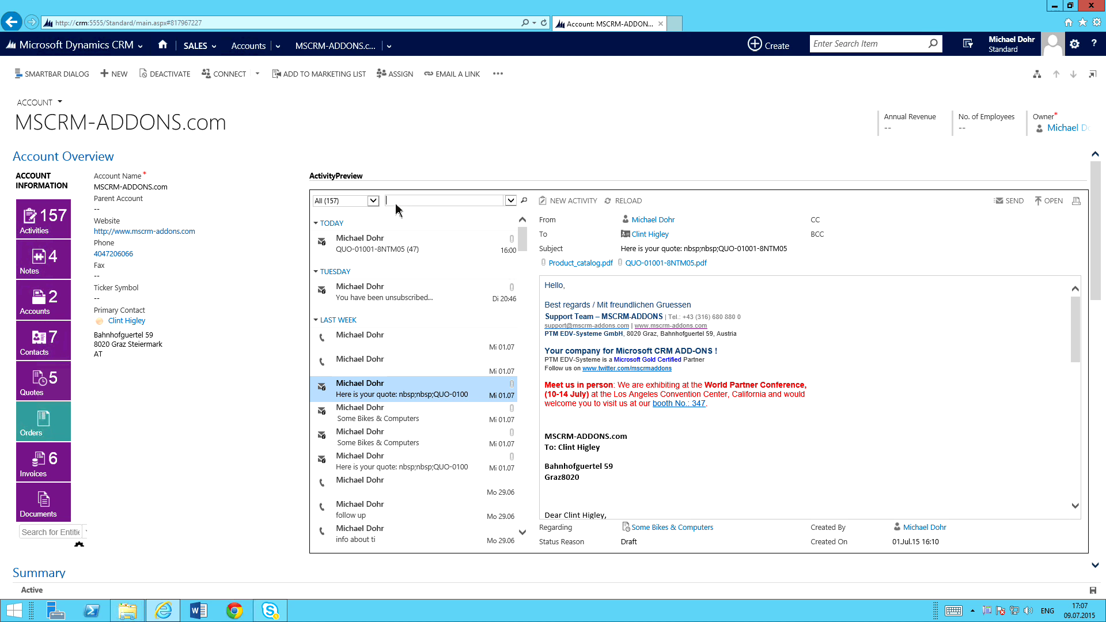
- Quick-search the activities for 'ternek' and preview three of the matching emails
left_click(395, 203)
type("ternek")
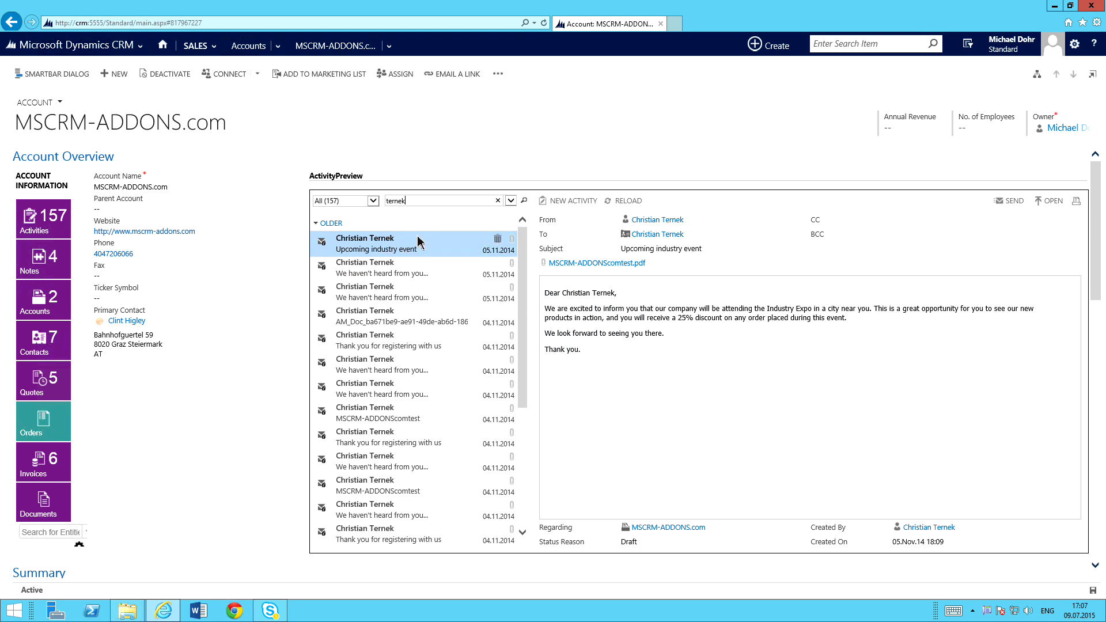
left_click(396, 290)
left_click(384, 322)
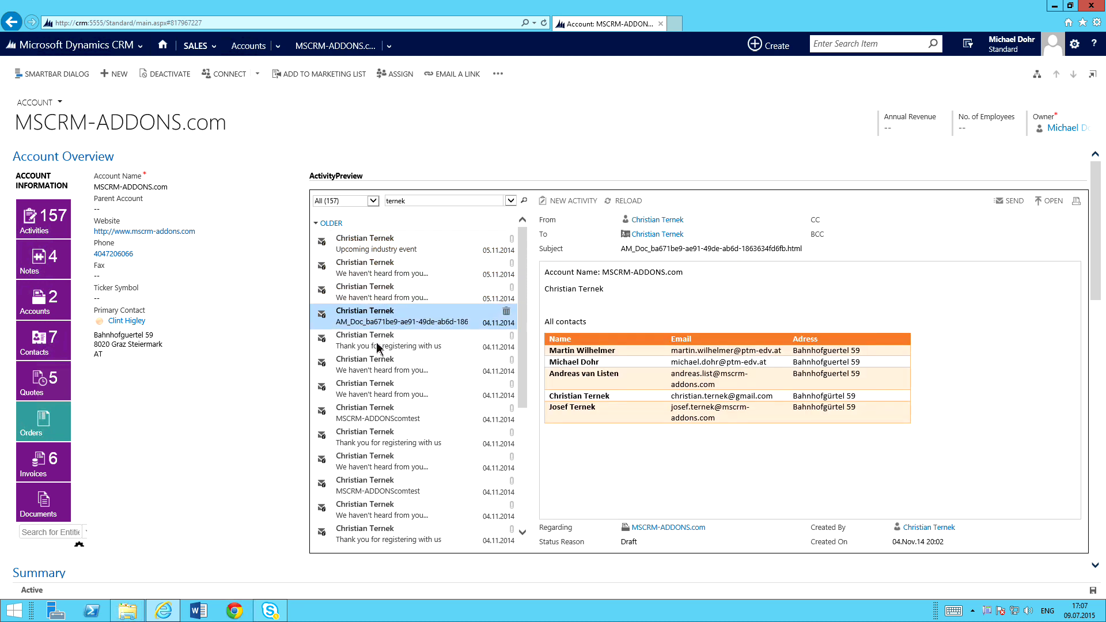
left_click(381, 345)
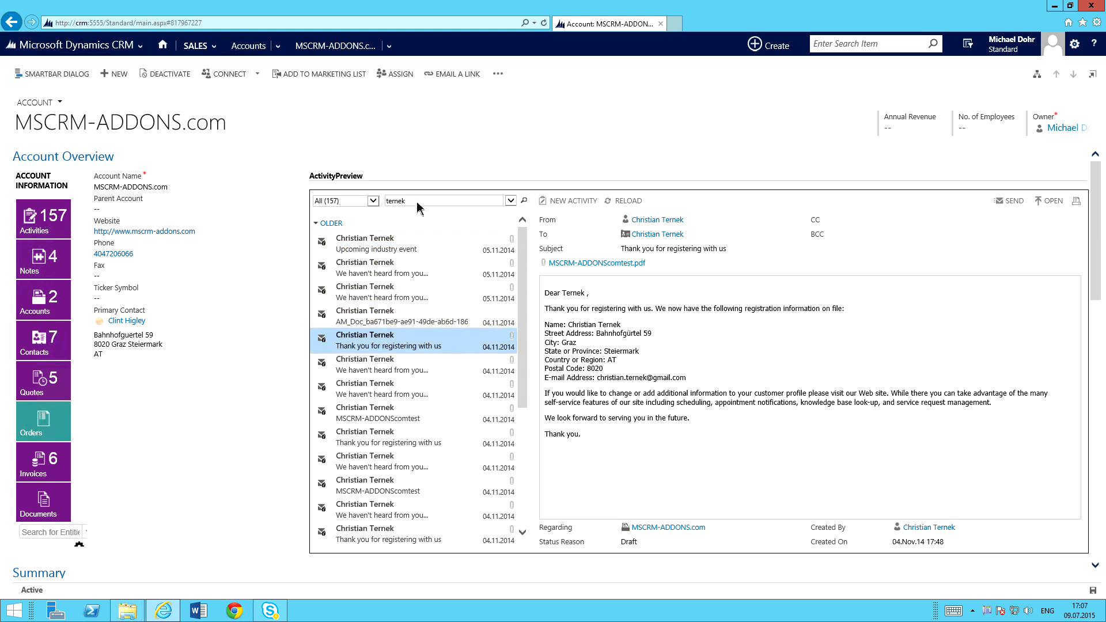
- Replace the search term with 'pdf' and run the quick search
left_click(511, 201)
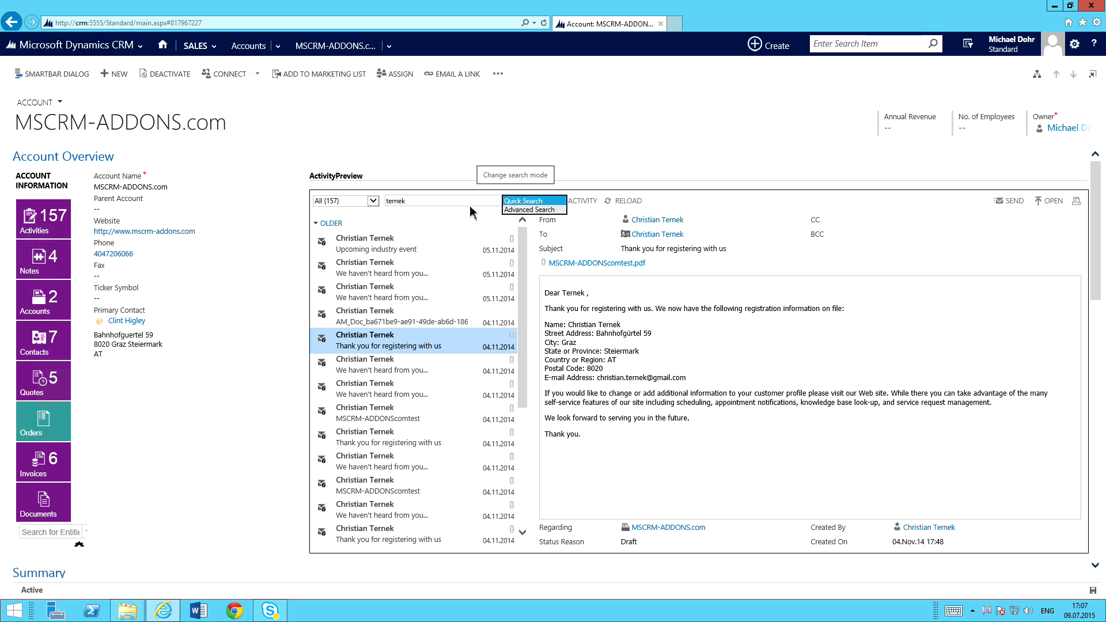
left_click(443, 204)
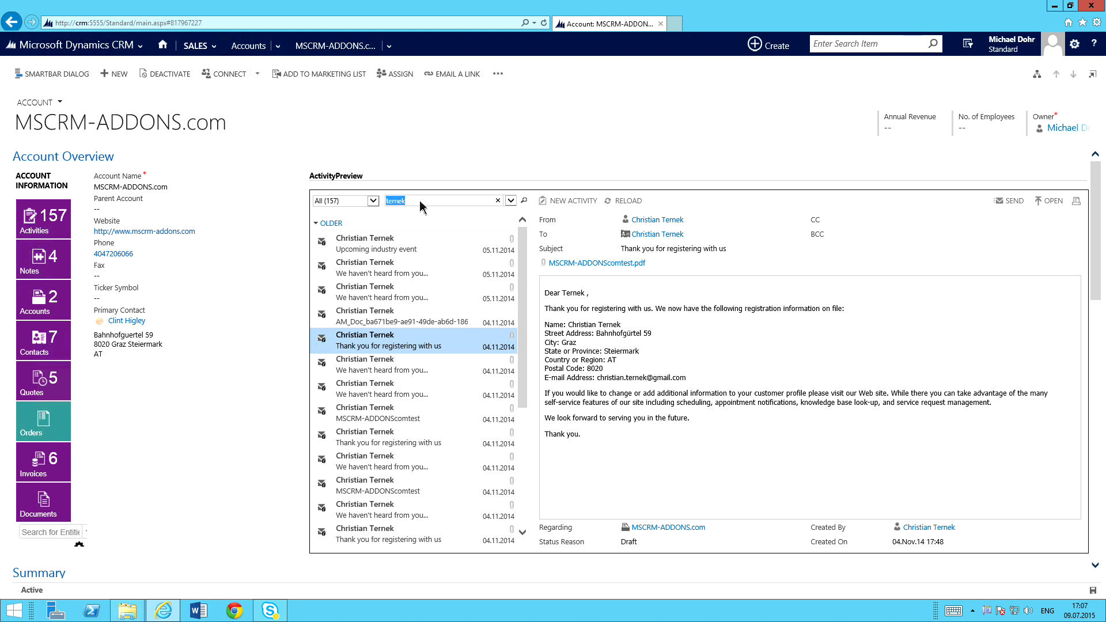
key("BackSpace")
type("pdf")
key("Return")
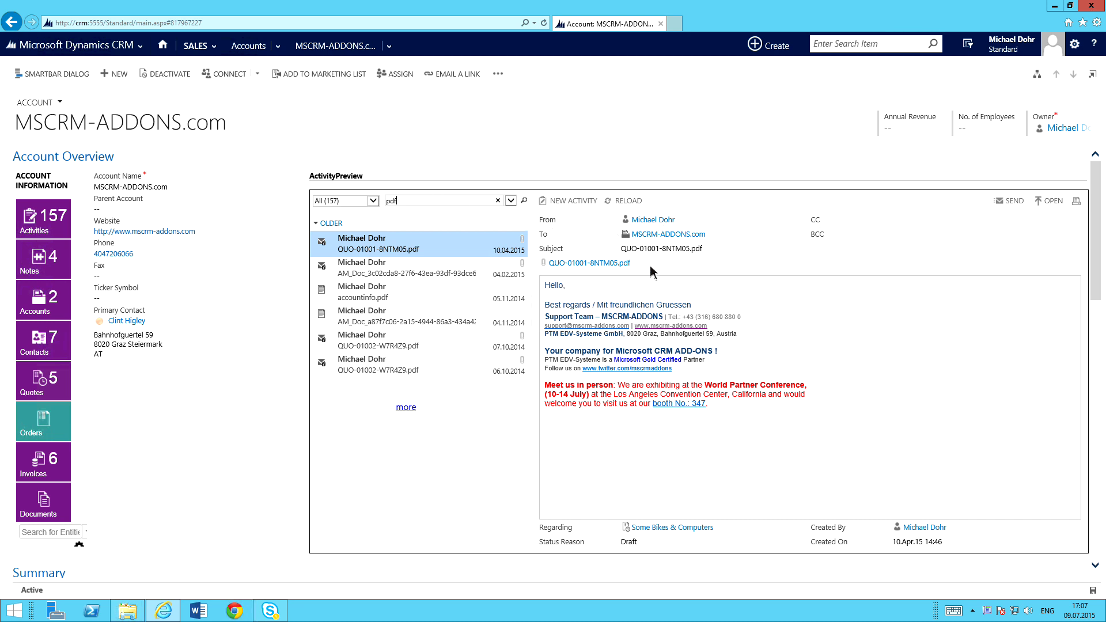
- Switch to Advanced Search, back to Quick Search, then clear the pdf filter
left_click(510, 200)
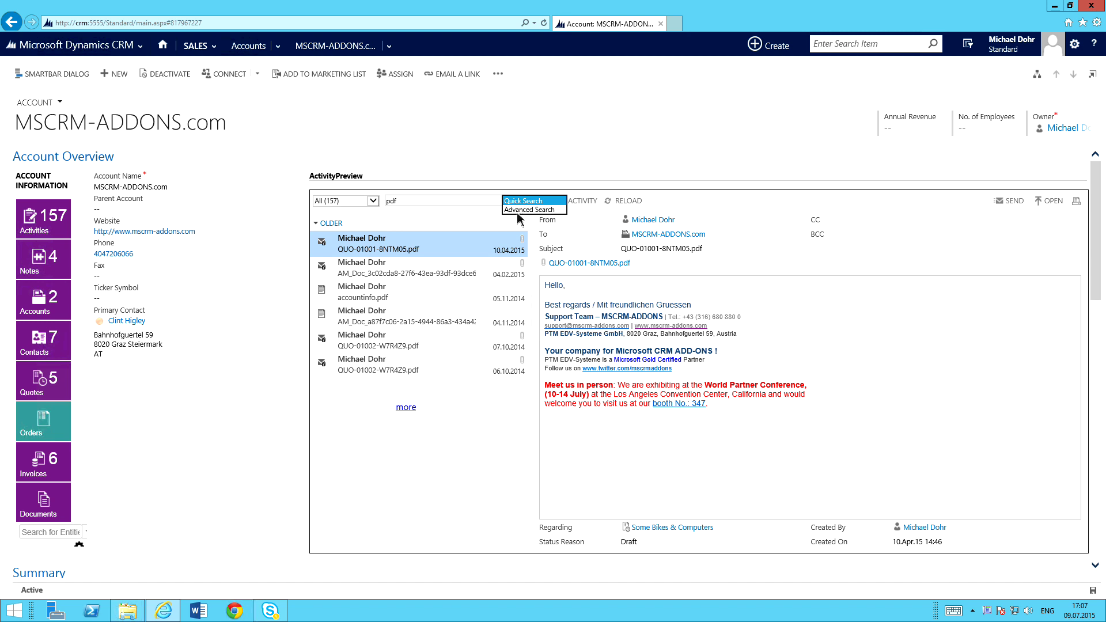
left_click(507, 206)
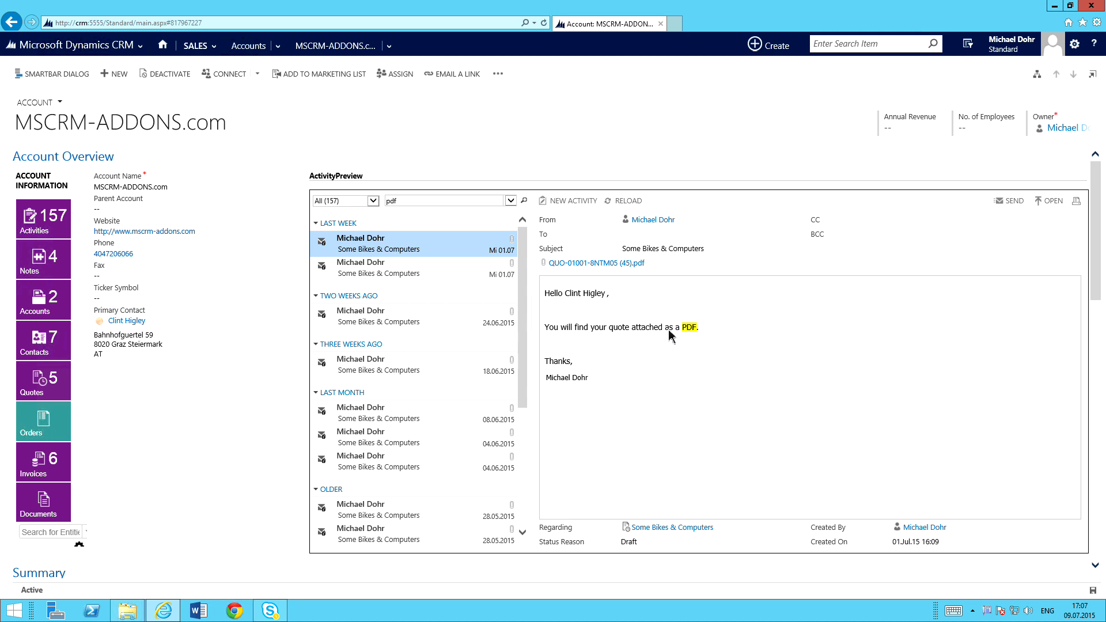
left_click(511, 204)
left_click(501, 207)
left_click(509, 205)
left_click(504, 205)
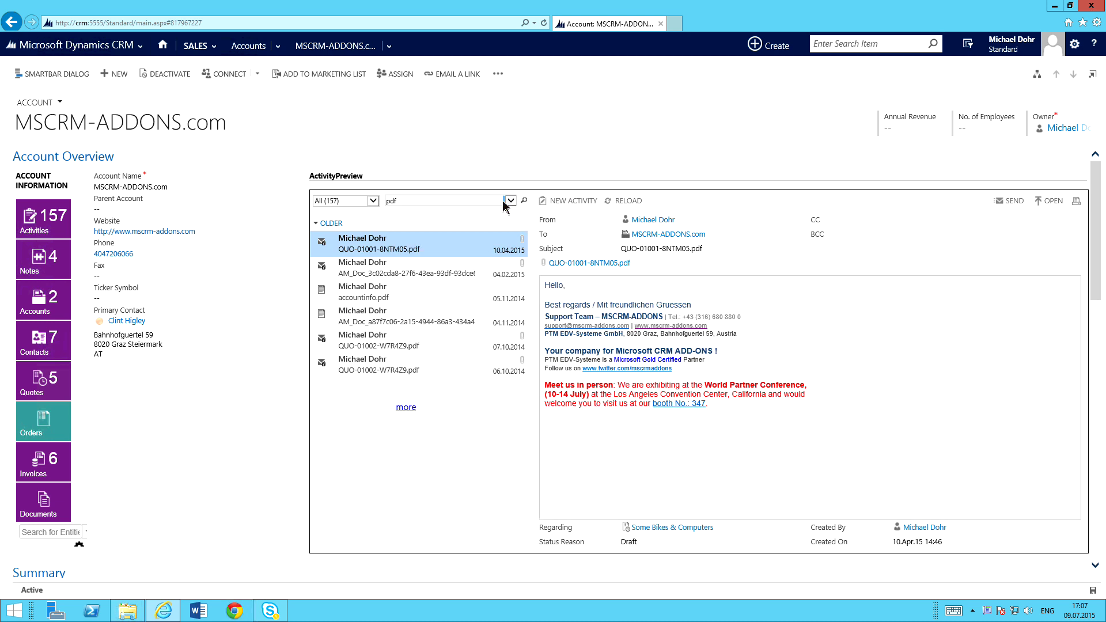
left_click(499, 201)
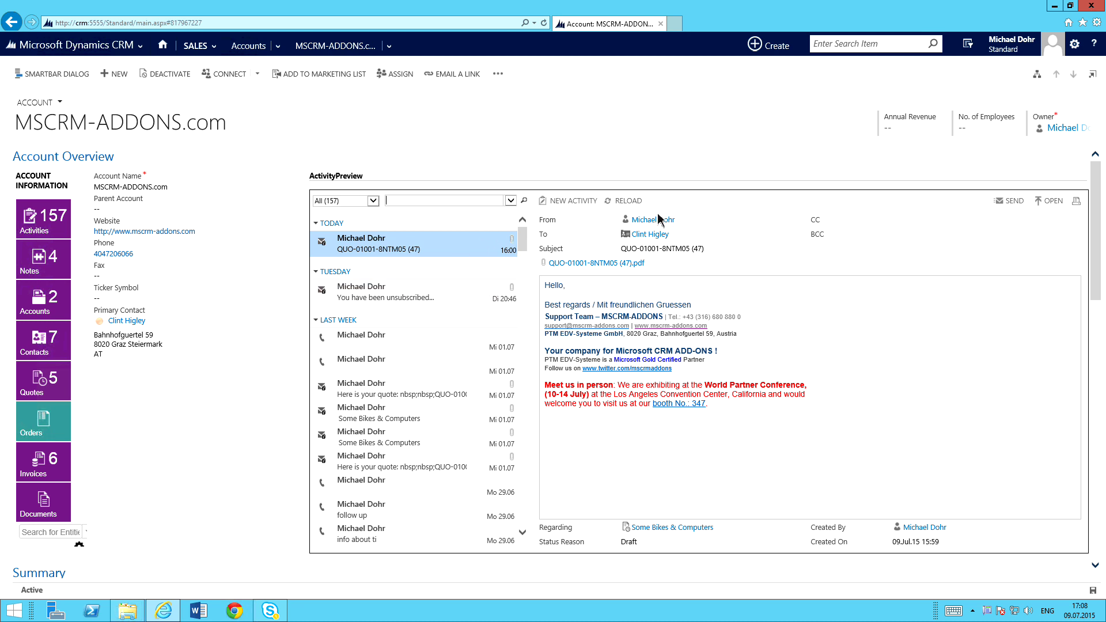
- Scroll down the activity list and preview the 2009 'FW: Hier ist die Rechnung' email
left_click(523, 242)
left_click_drag(523, 244, 516, 490)
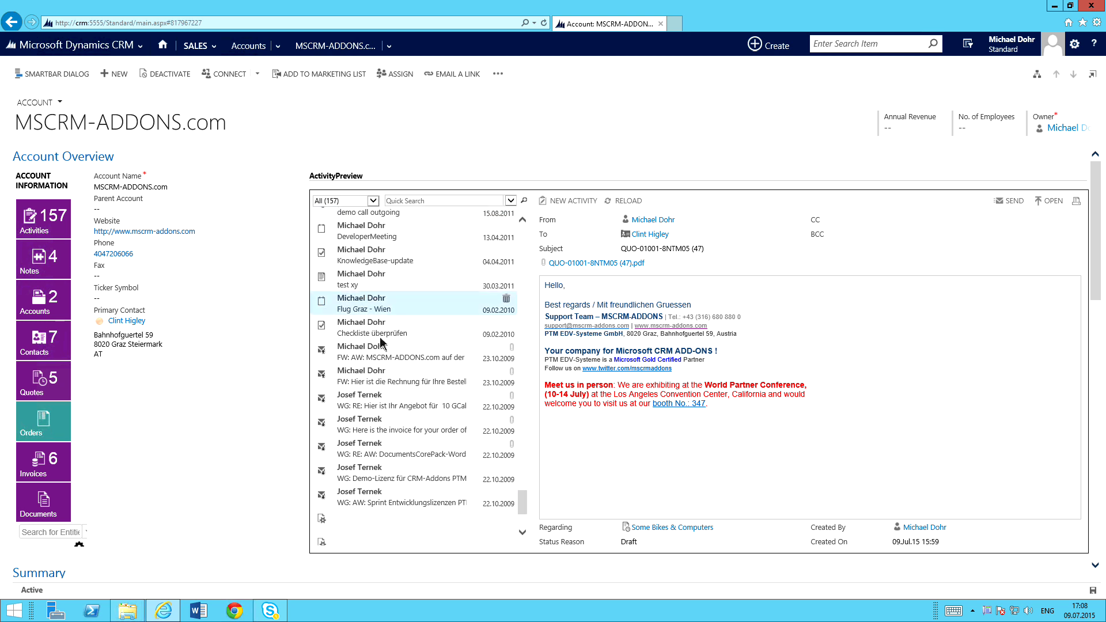
left_click(369, 376)
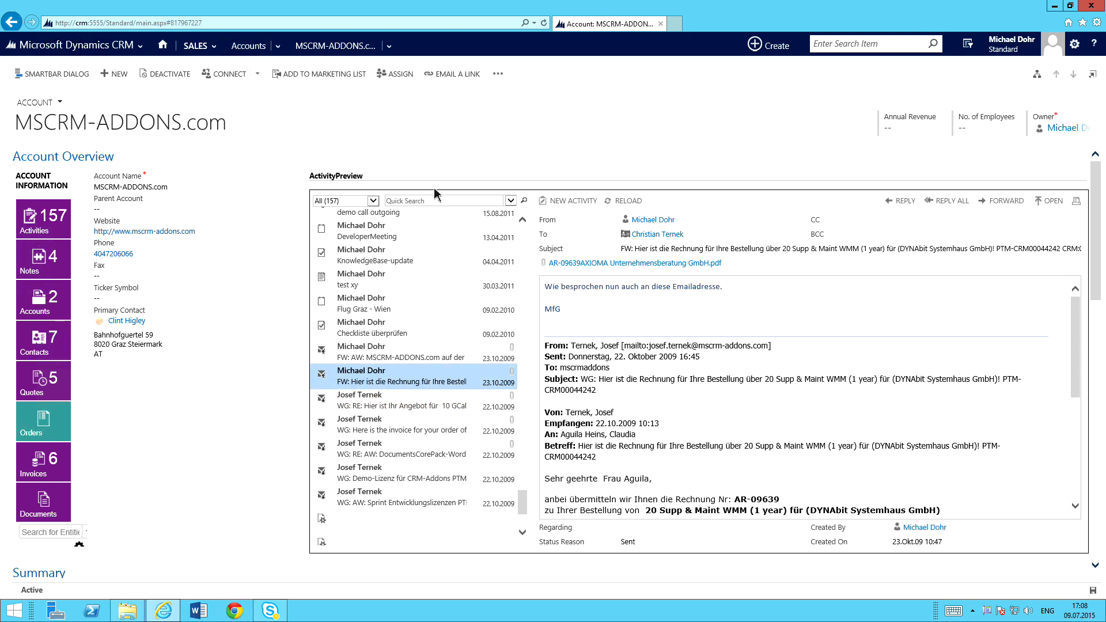
- Open the sender's user record, return to the account, and download the AR-09639 PDF attachment
left_click(653, 219)
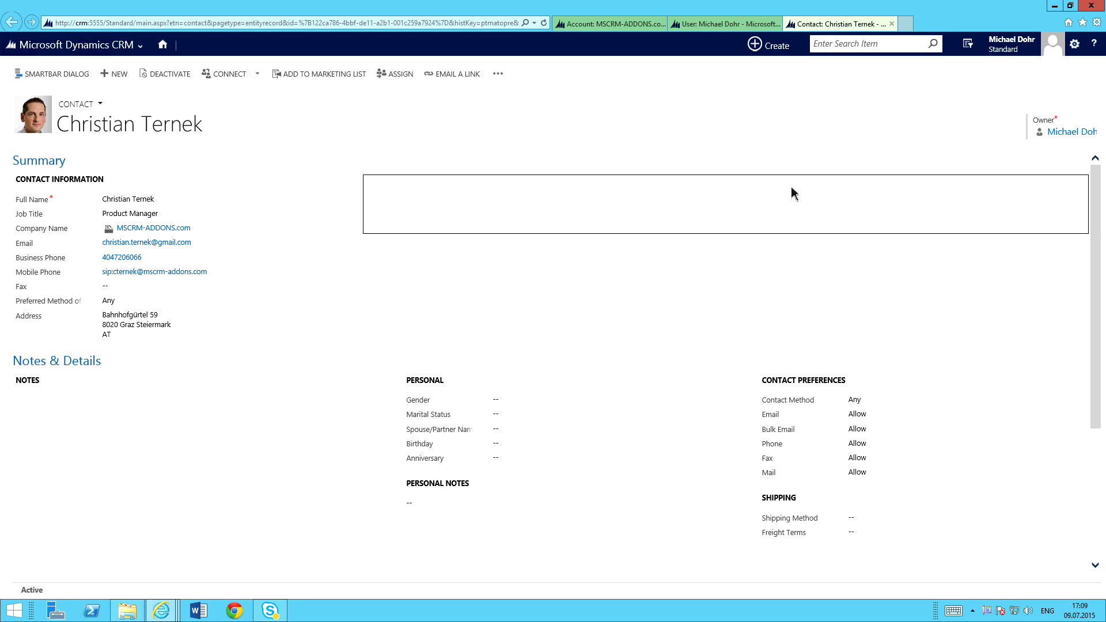
left_click(776, 23)
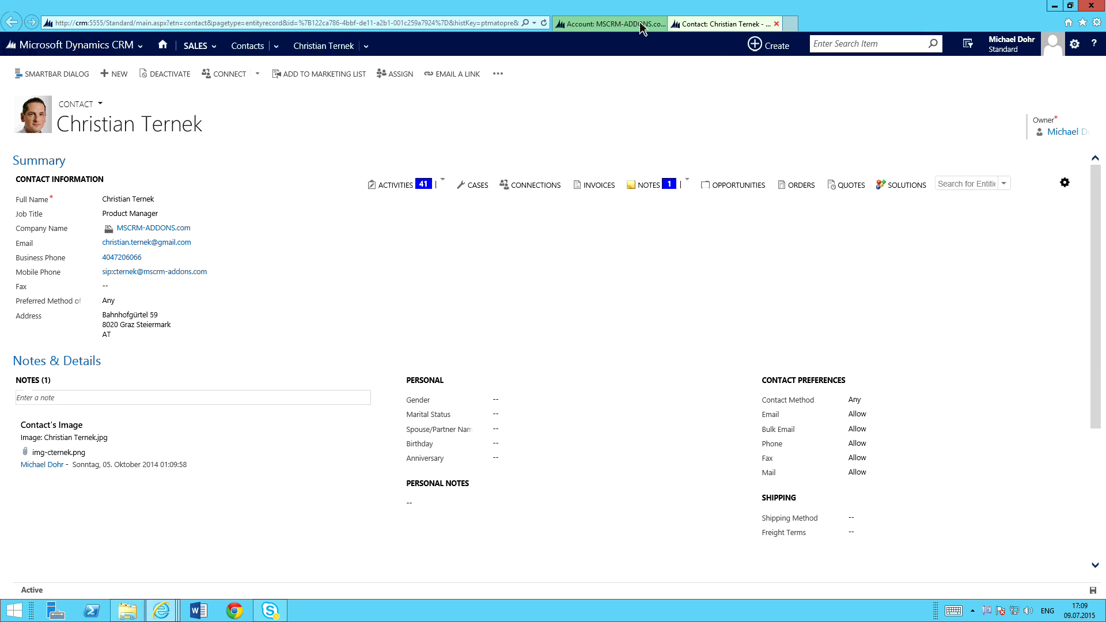
left_click(639, 24)
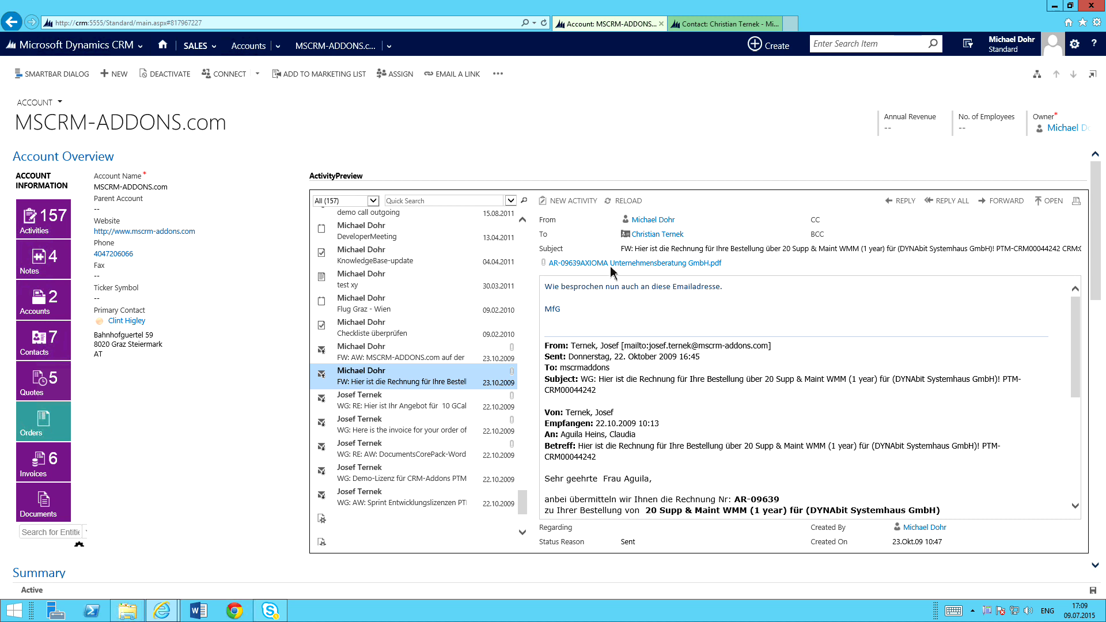
left_click(601, 265)
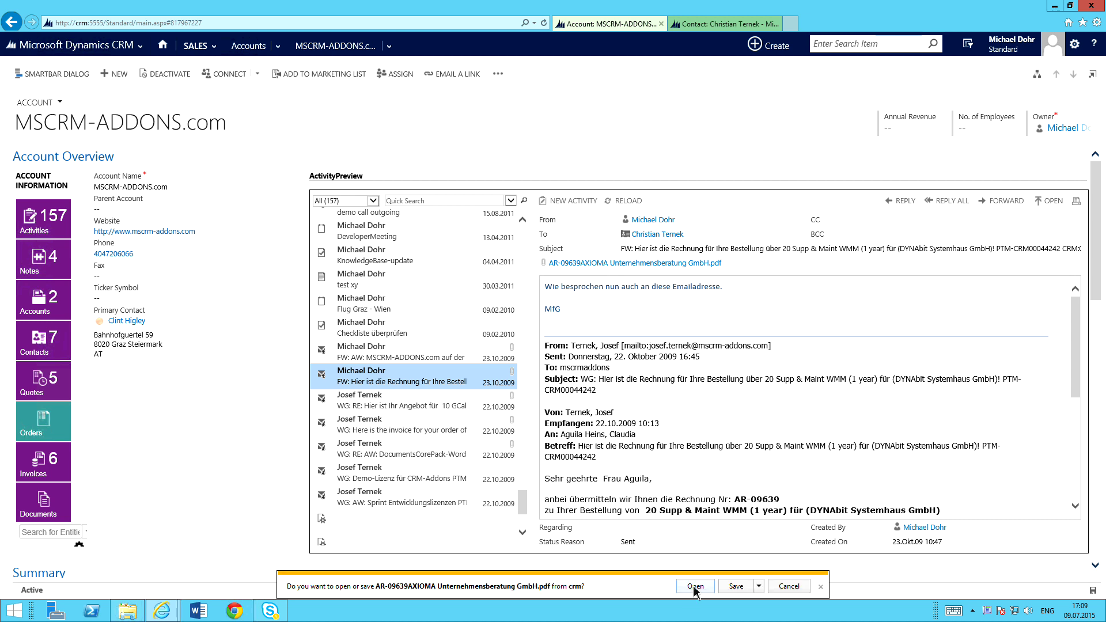
left_click(821, 587)
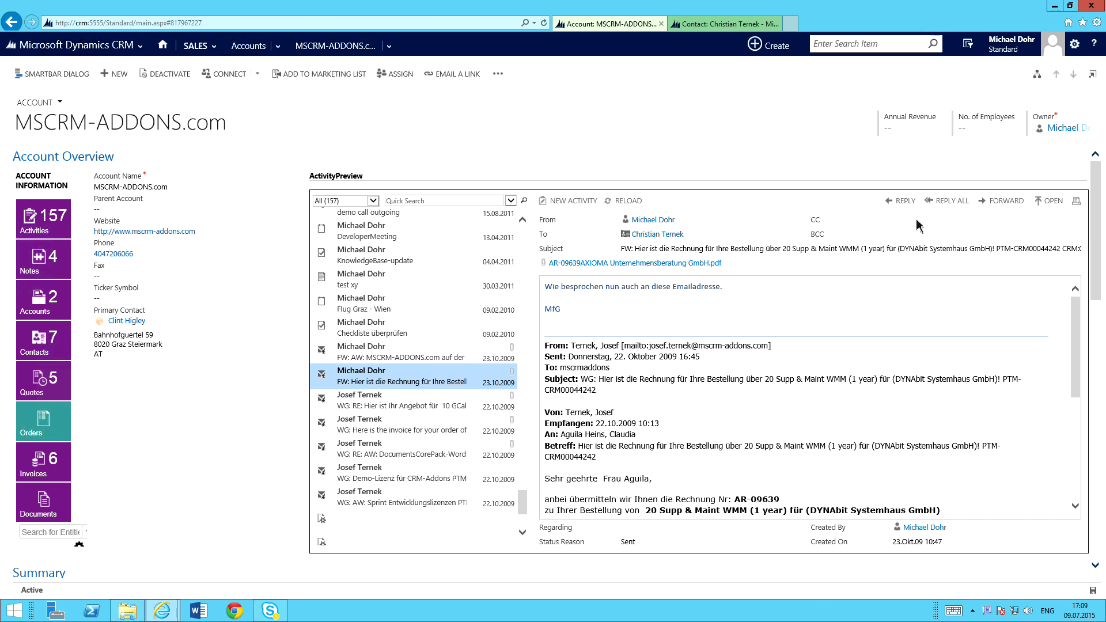
- Show the NEW ACTIVITY dropdown listing types from Task and Fax to Identifier Request
left_click(575, 201)
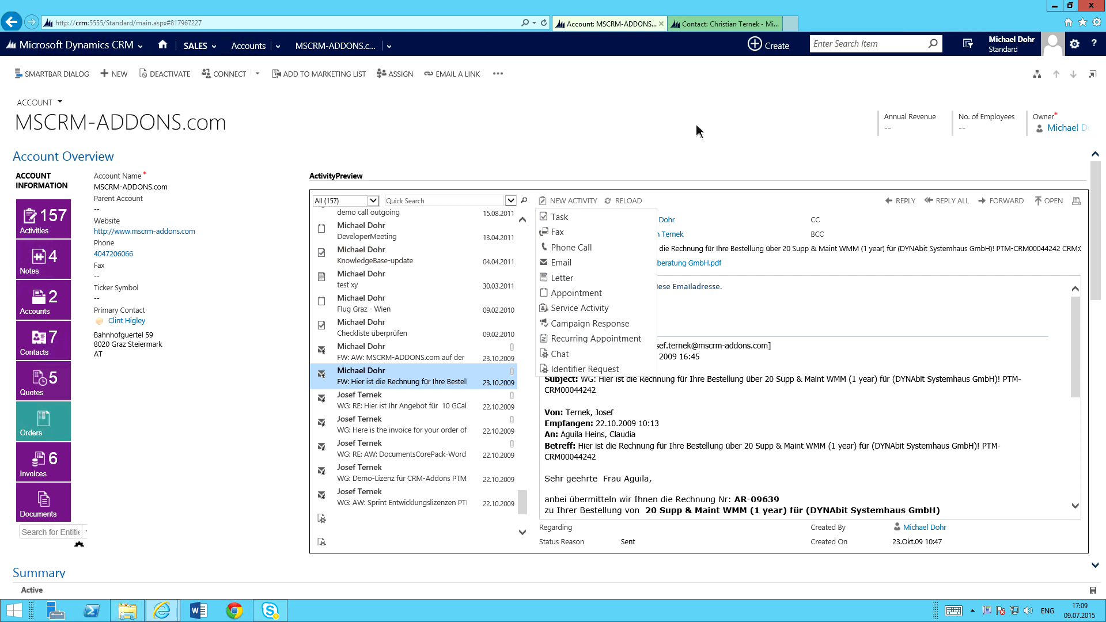
- Switch to the contact record and open its Contact main form in the form editor
left_click(712, 24)
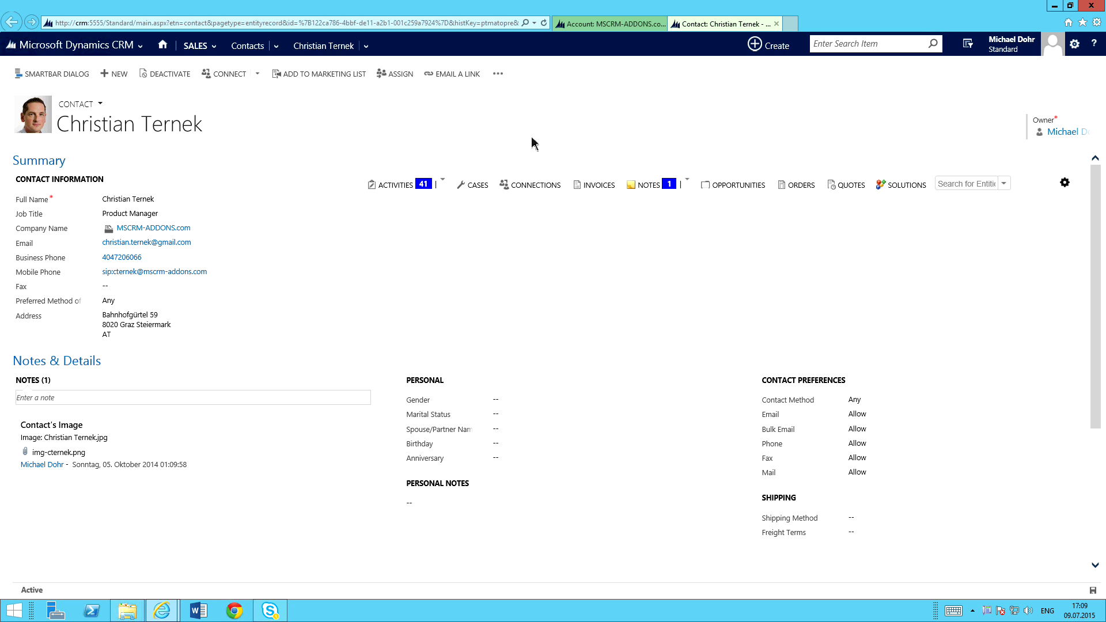
left_click(497, 74)
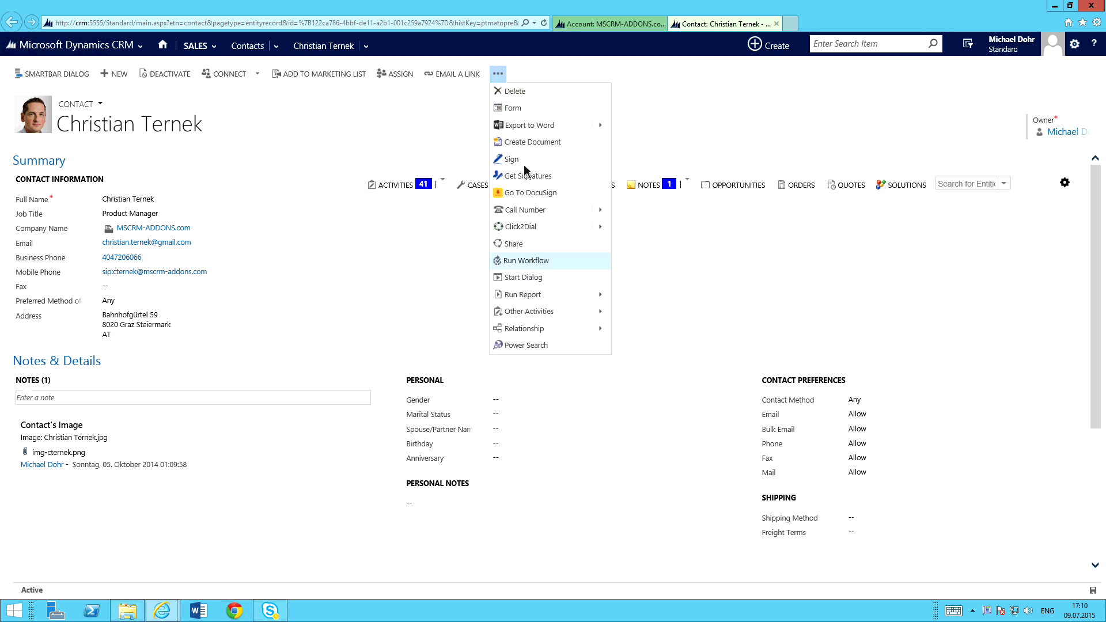
left_click(513, 109)
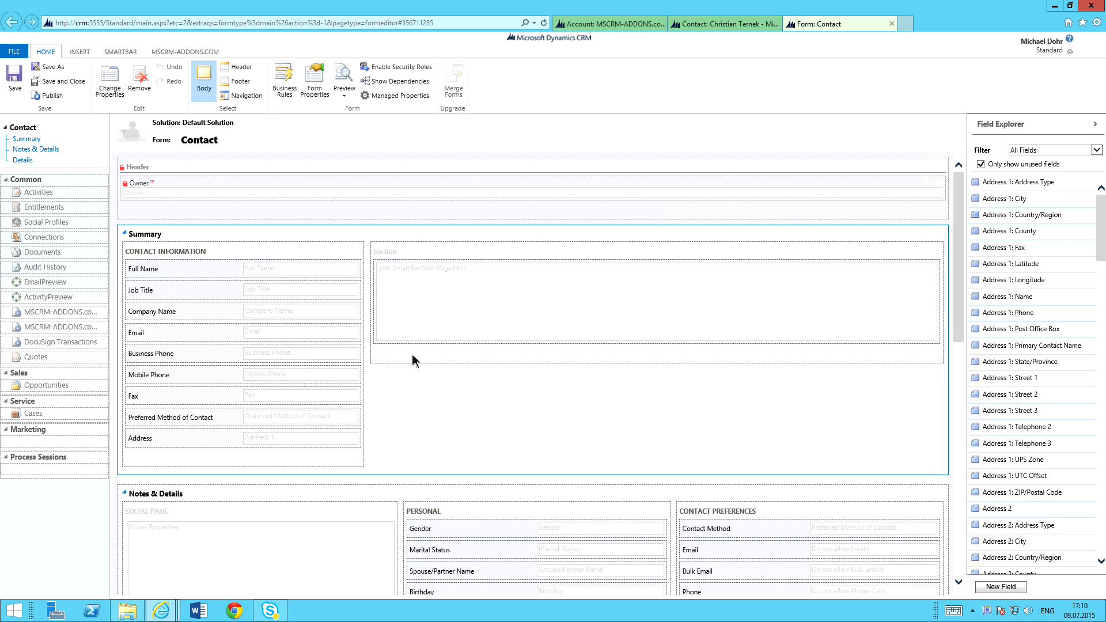
- Add ptm_ActivityTools/MainPage.html to Summary's right section, named and labelled ActivityTools
left_click(81, 51)
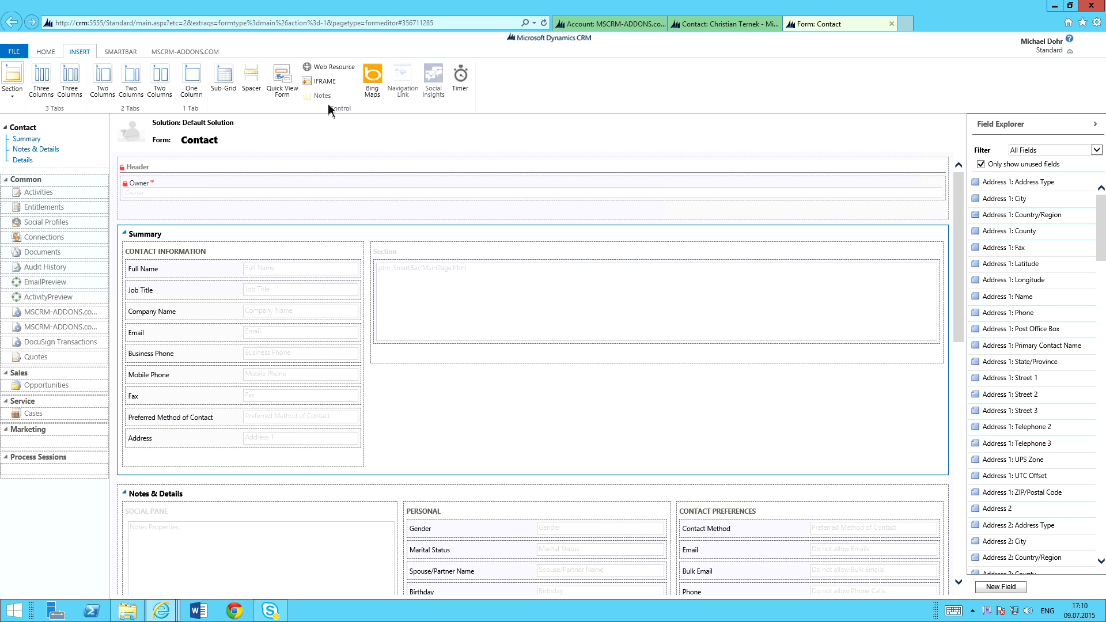
left_click(436, 359)
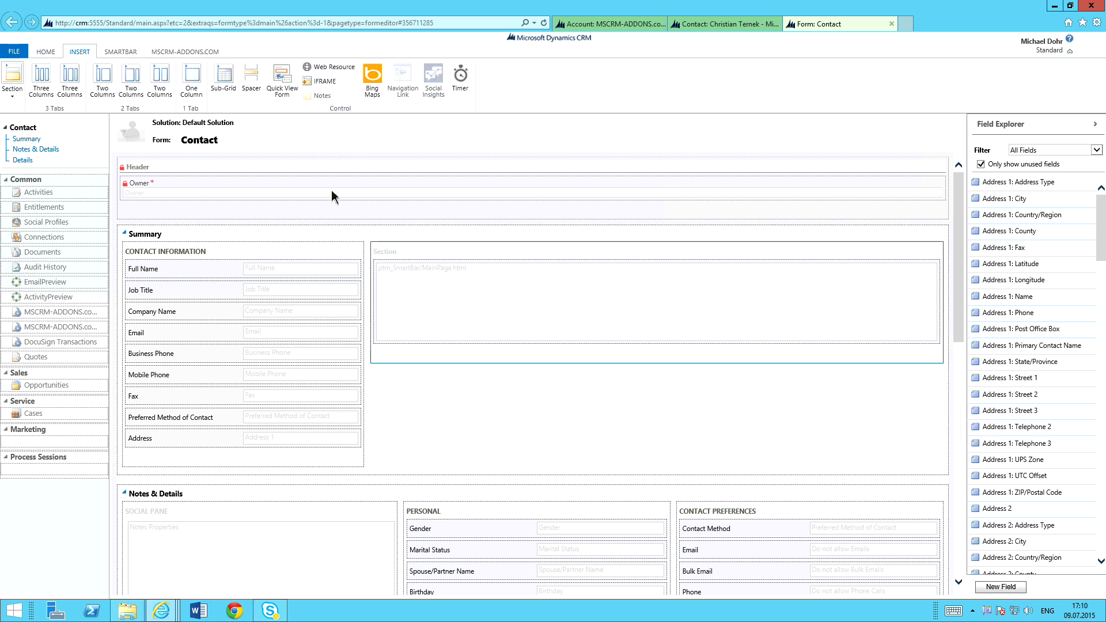
left_click(331, 69)
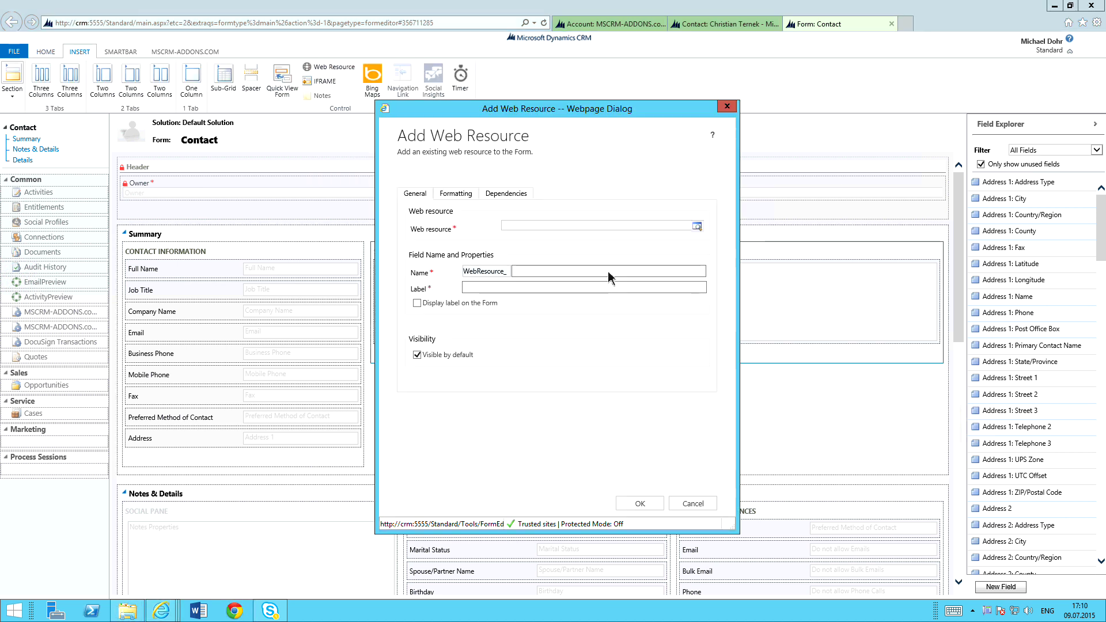
left_click(529, 231)
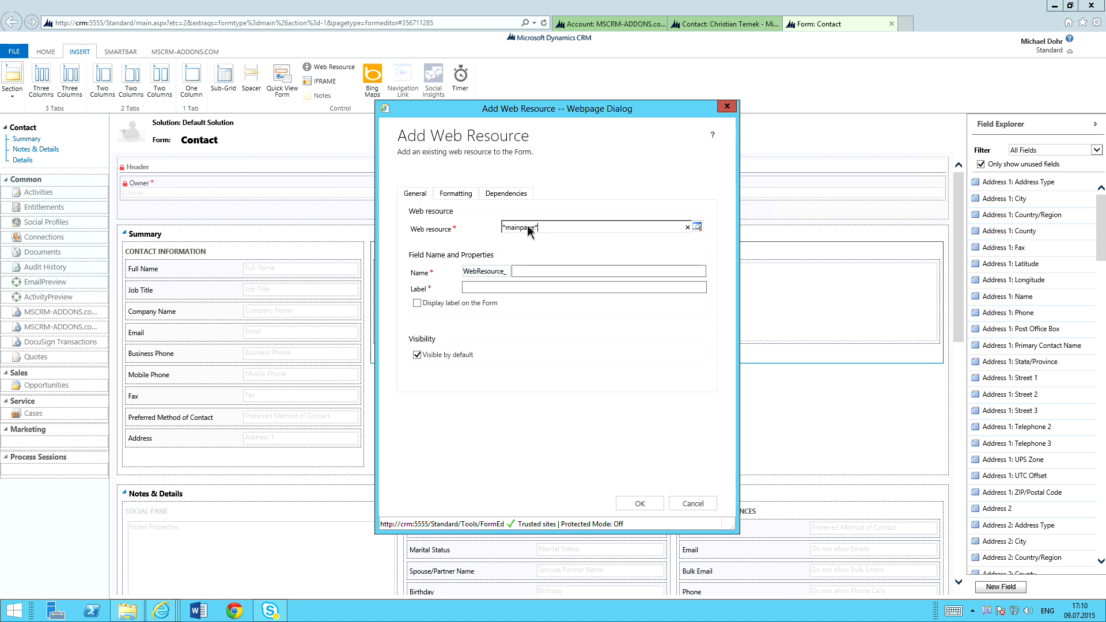
key("Return")
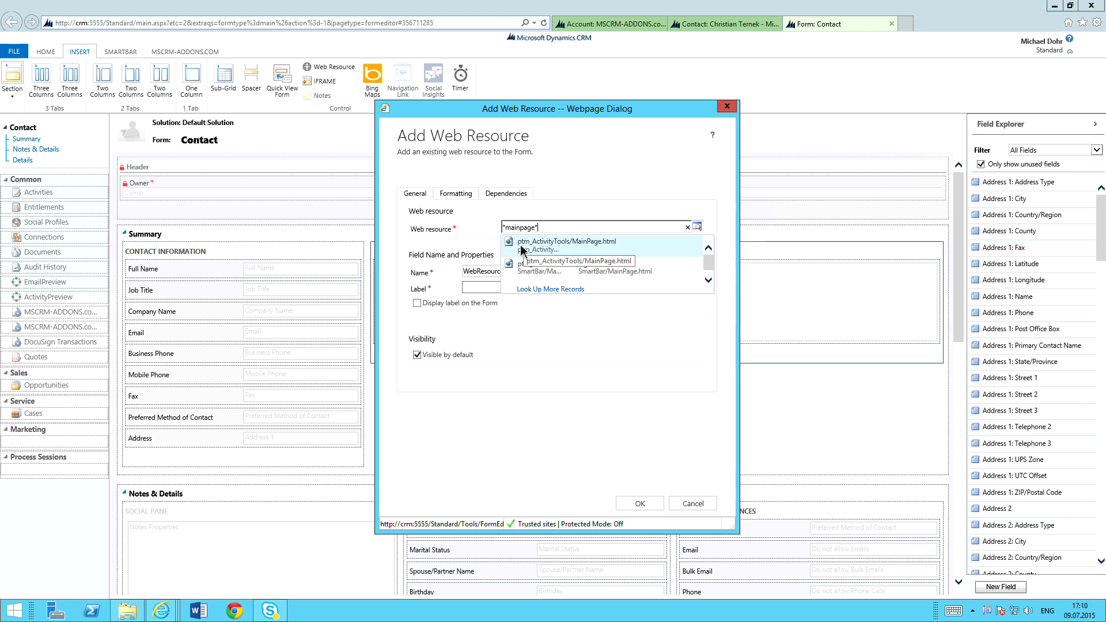
left_click(584, 245)
left_click(537, 273)
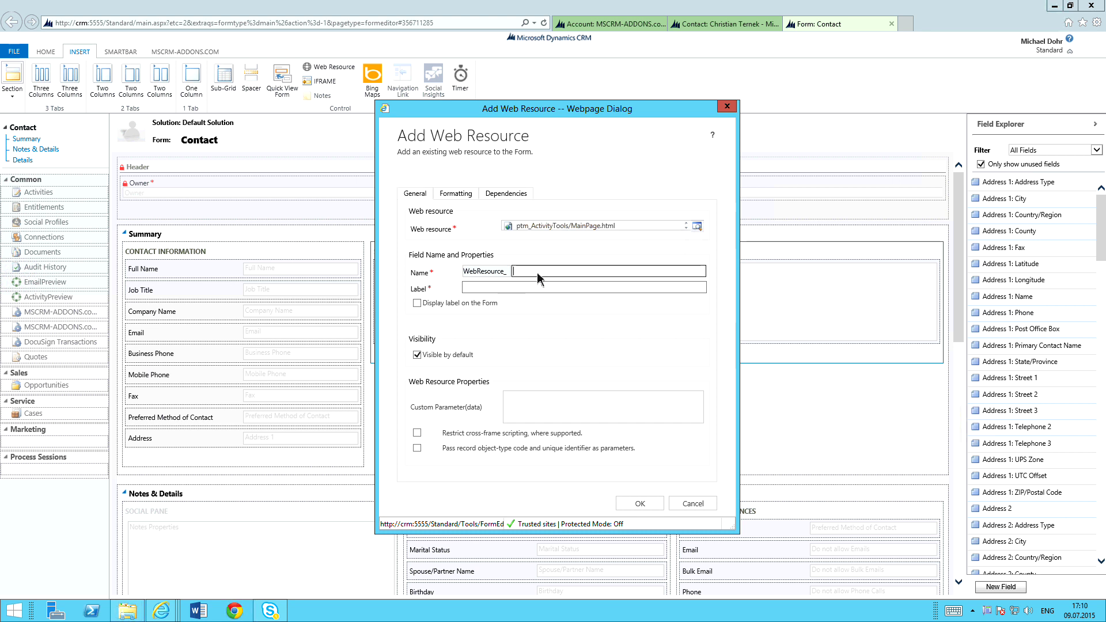
type("ActivityTools")
left_click(548, 289)
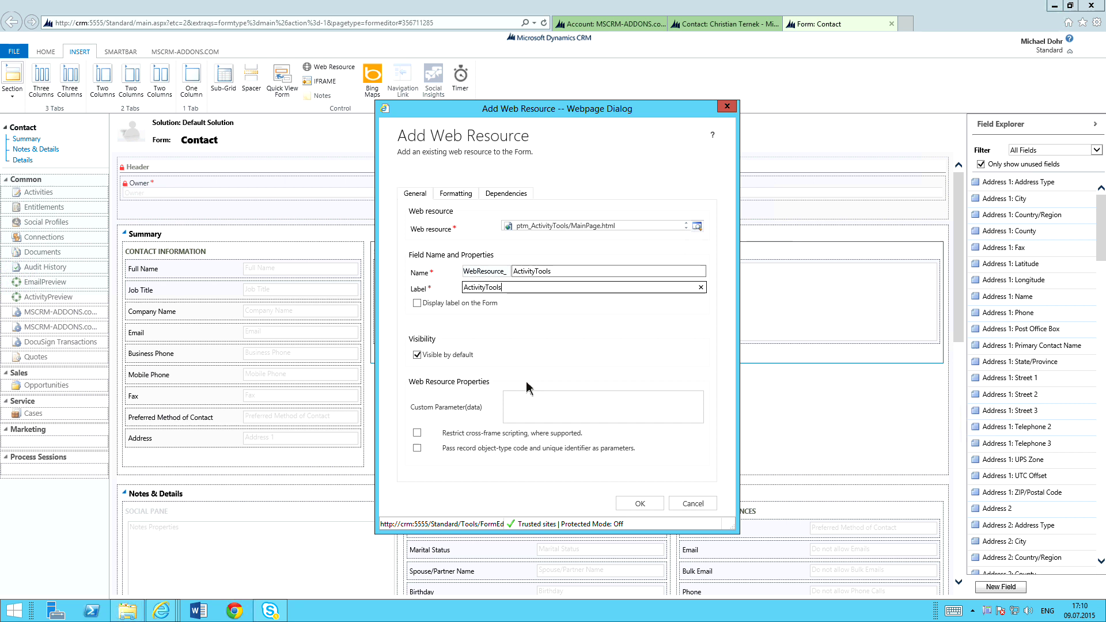
- Give the ActivityTools web resource 25 rows, add it to the form, and publish customizations
left_click(454, 194)
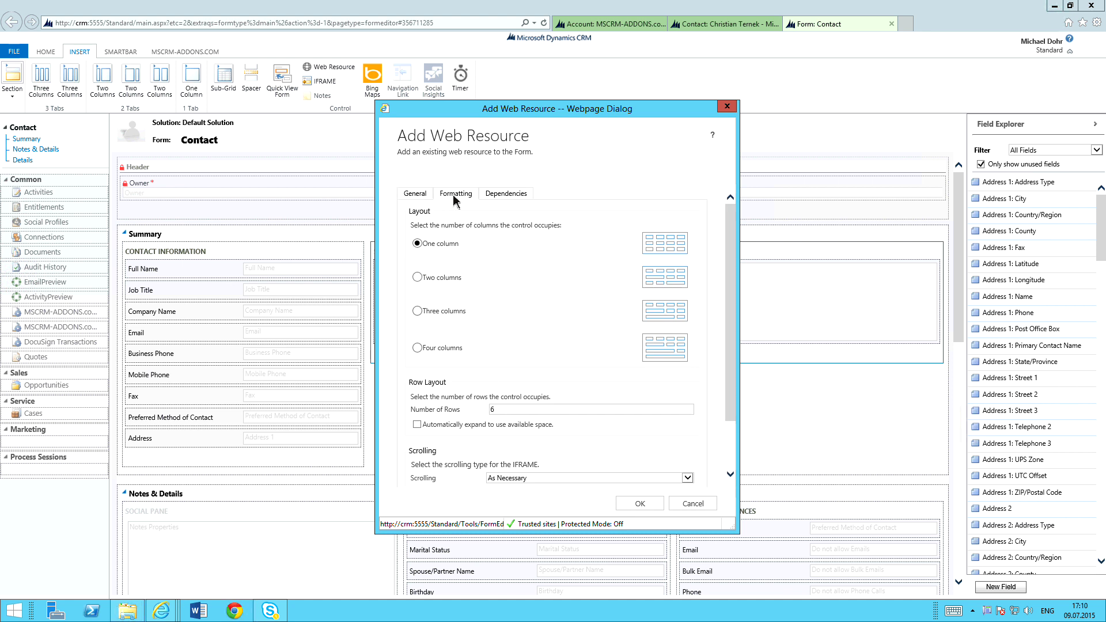
double_click(496, 410)
left_click(651, 509)
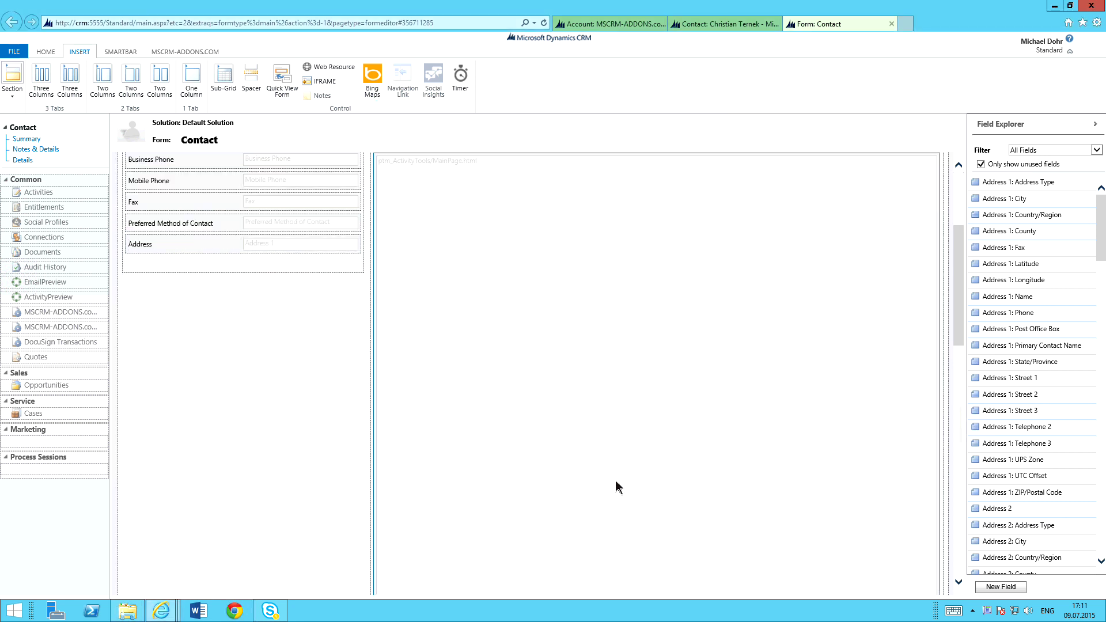
scroll(650, 354, "up", 4)
scroll(525, 434, "down", 3)
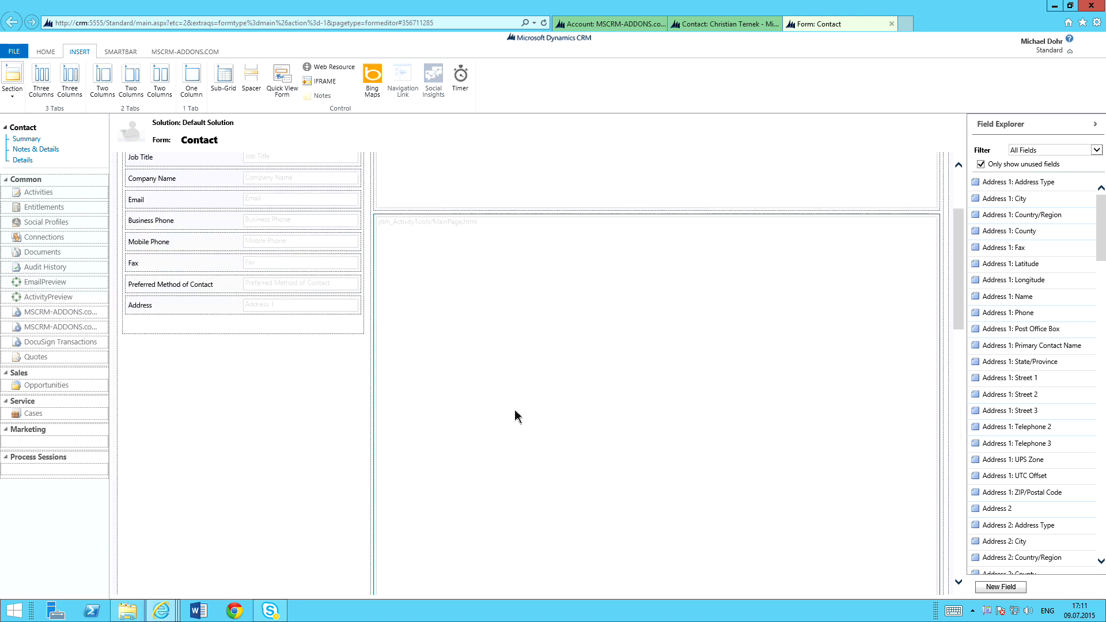
scroll(547, 338, "up", 3)
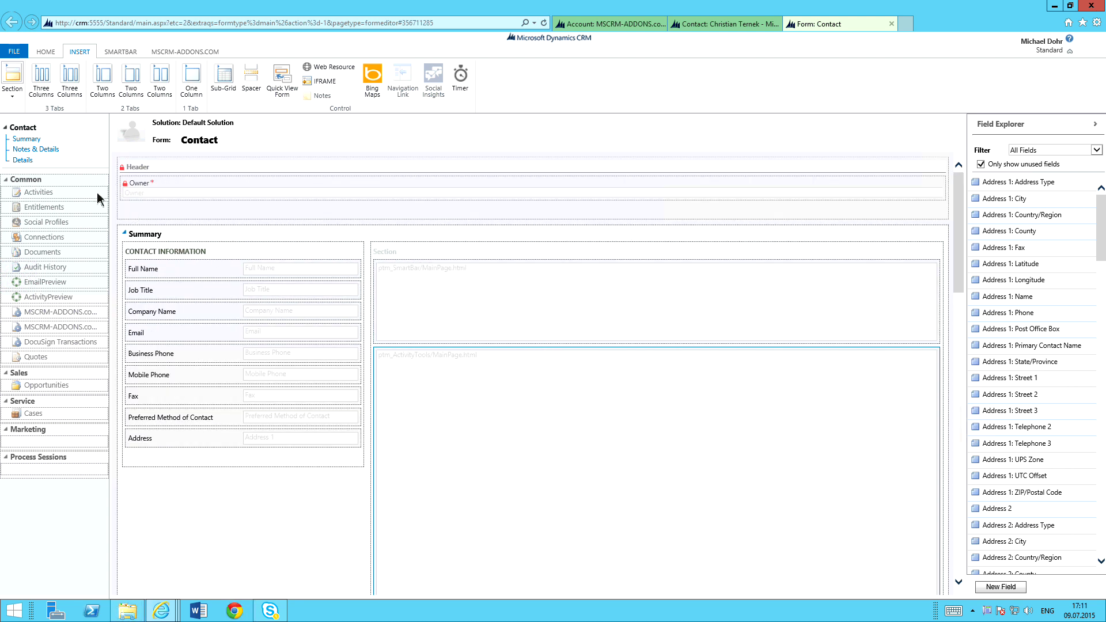
left_click(45, 51)
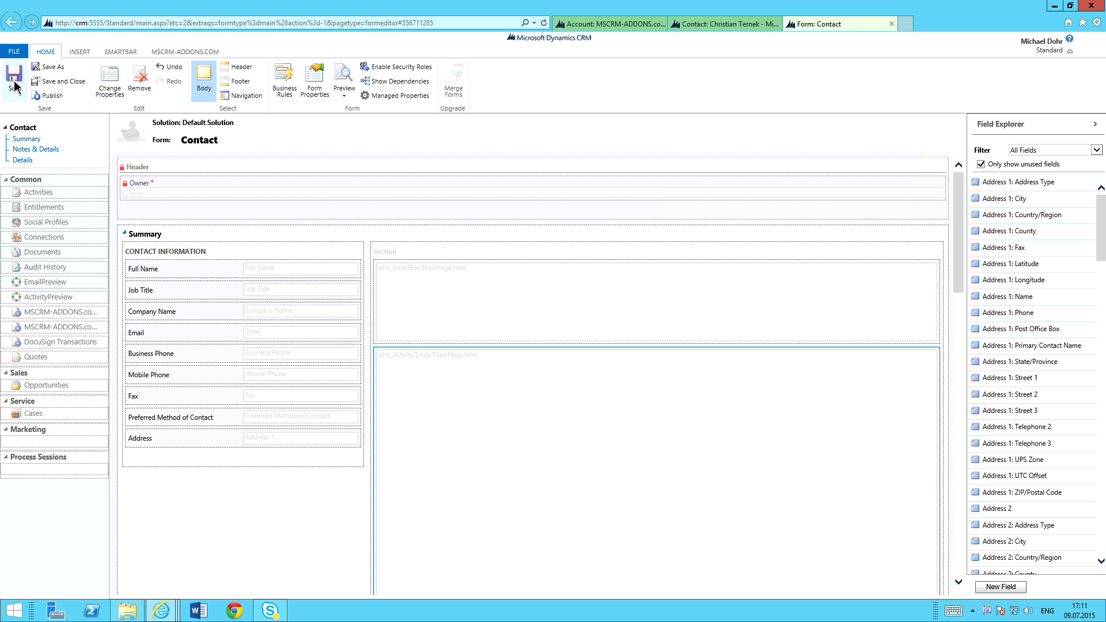
left_click(51, 95)
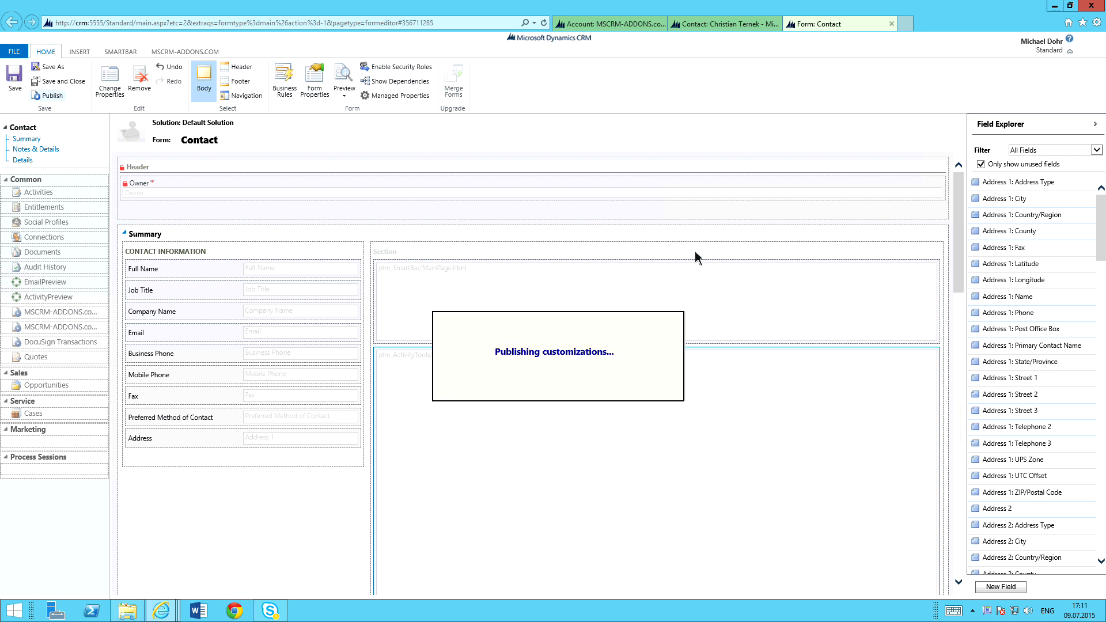
- On the contact record, preview the 18.06.2015, 28.05.2015 and 13.04.2015 quote emails
left_click(714, 24)
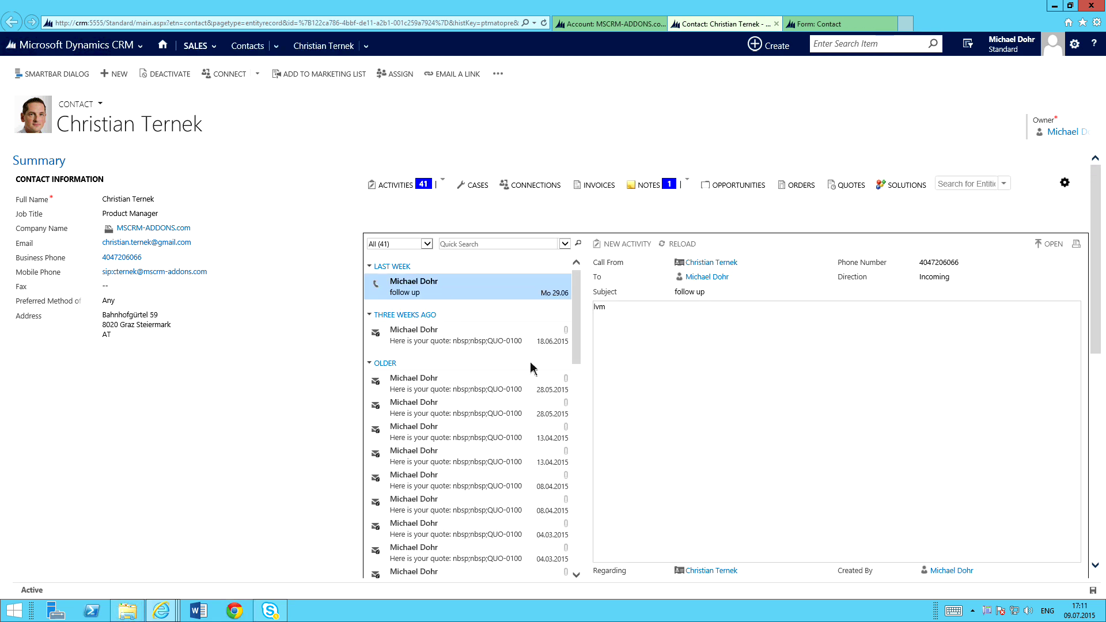
left_click(457, 344)
left_click(454, 410)
left_click(455, 393)
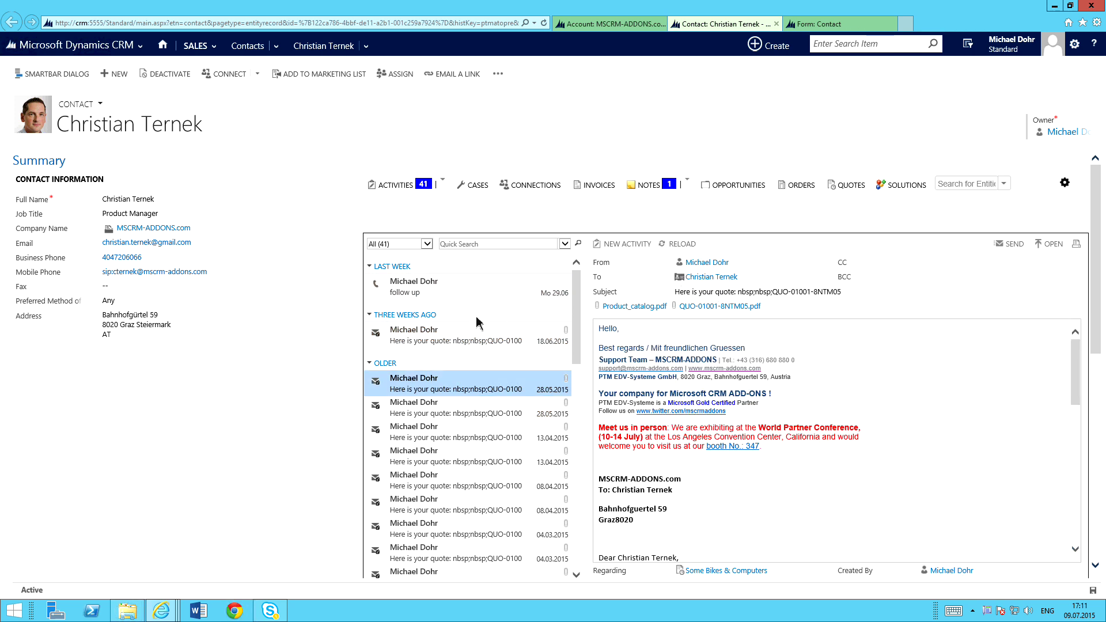
left_click(442, 457)
left_click(447, 438)
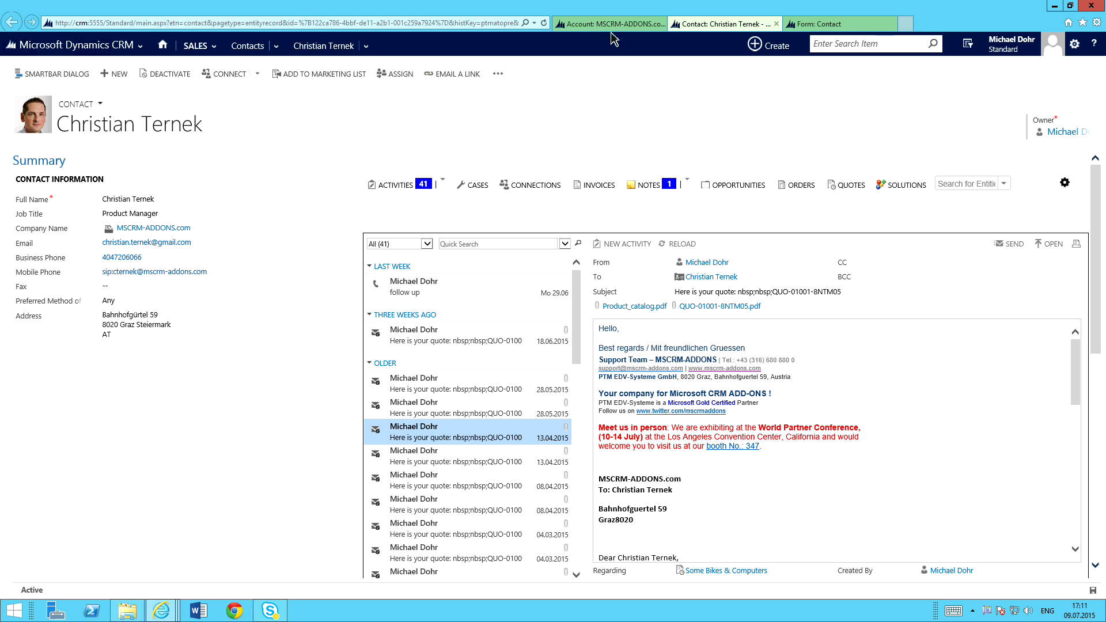
- Close the Contact form editor and open a Journey Sporting Goods lead from the open leads list
left_click(891, 23)
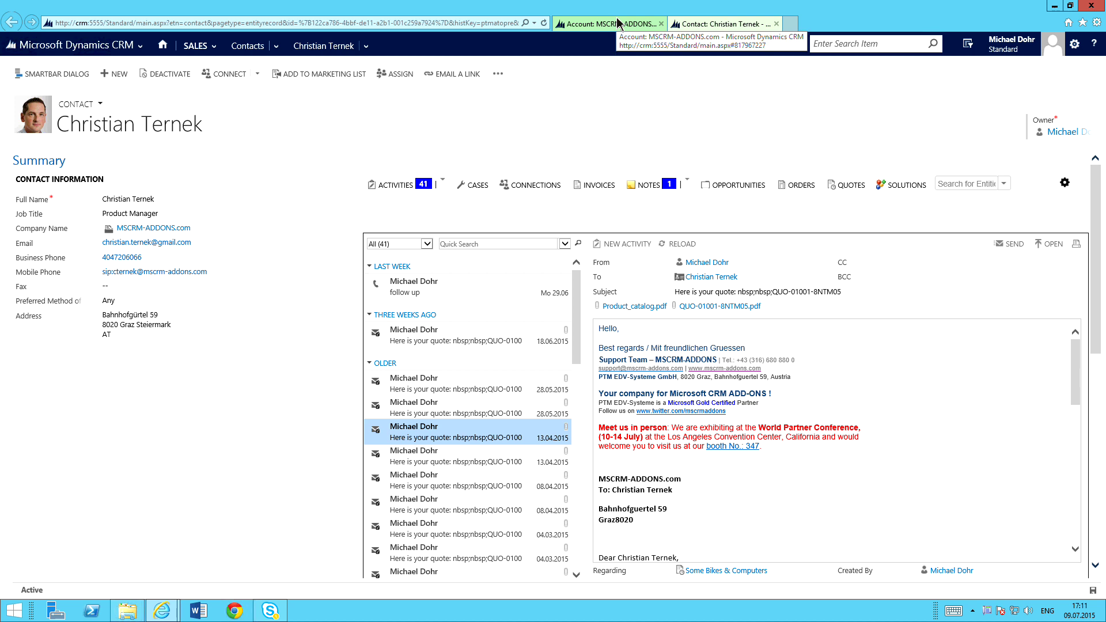
left_click(618, 24)
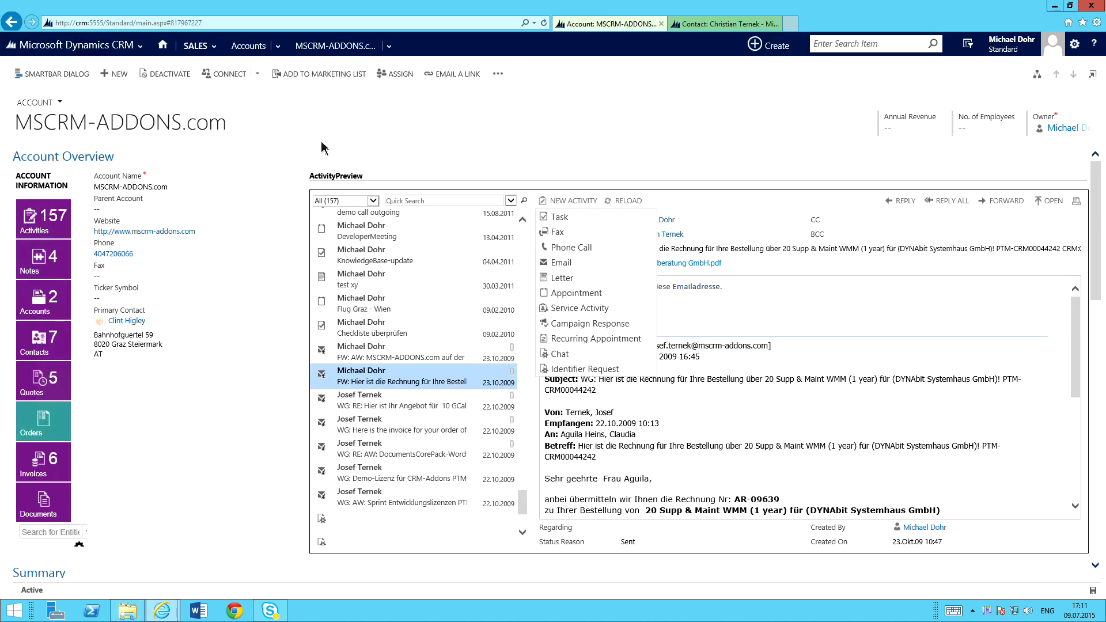
left_click(163, 45)
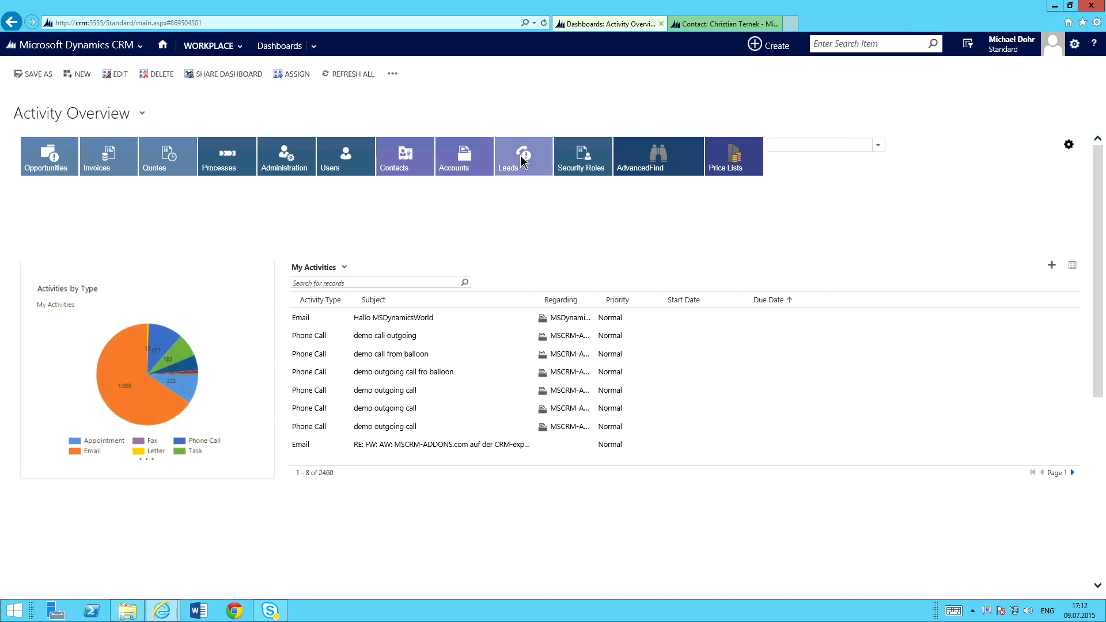
left_click(521, 160)
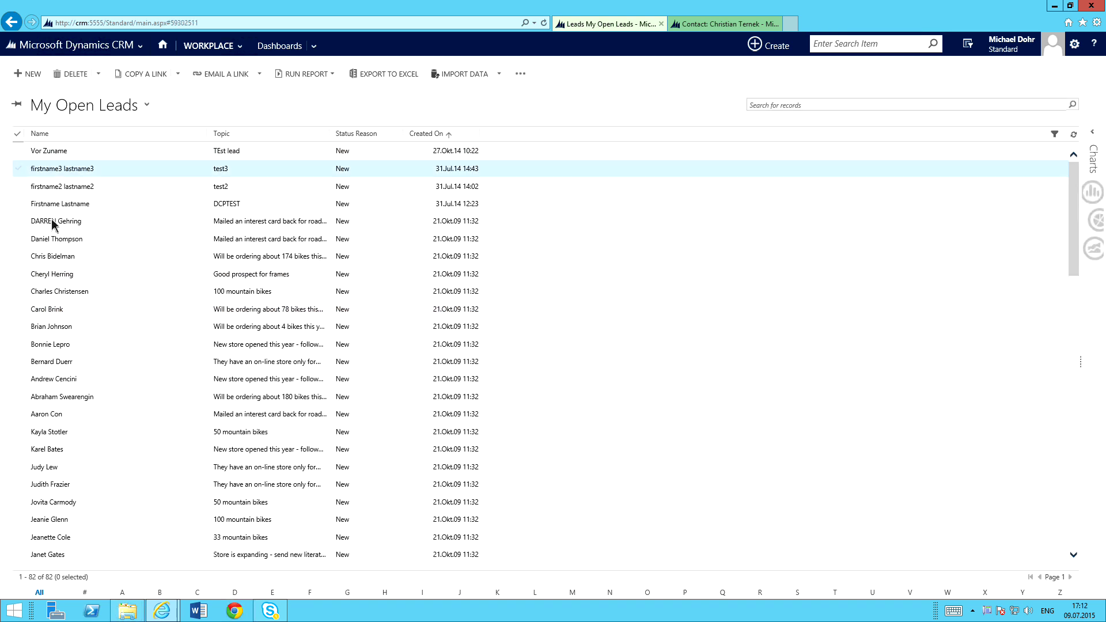
left_click(48, 222)
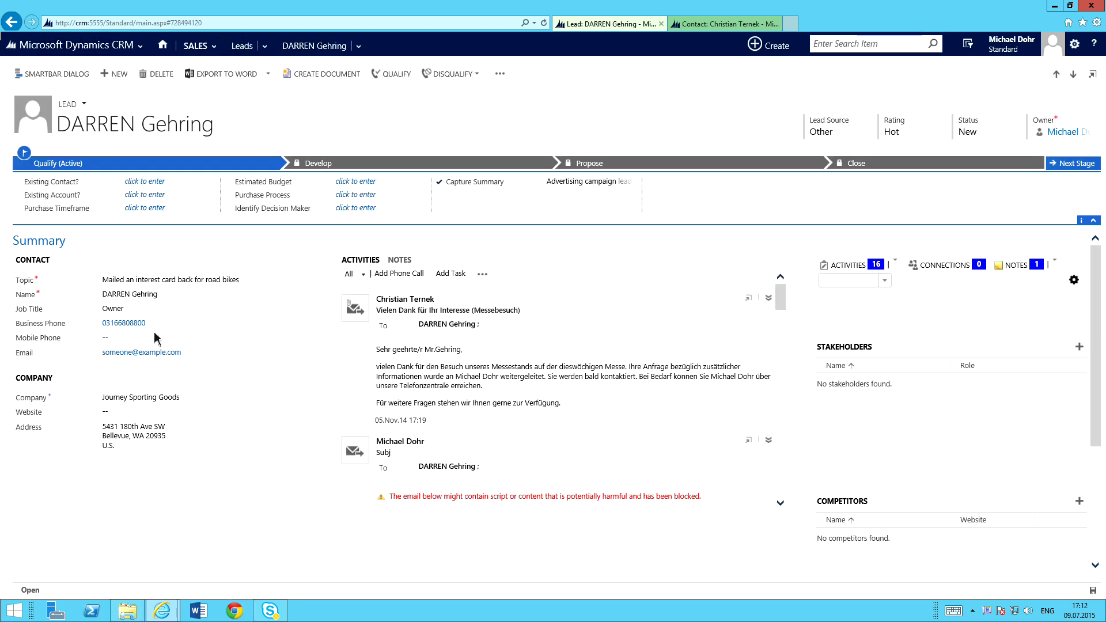
- Check the lead's notes, then return to its 16-activity wall and scroll through it
left_click(399, 260)
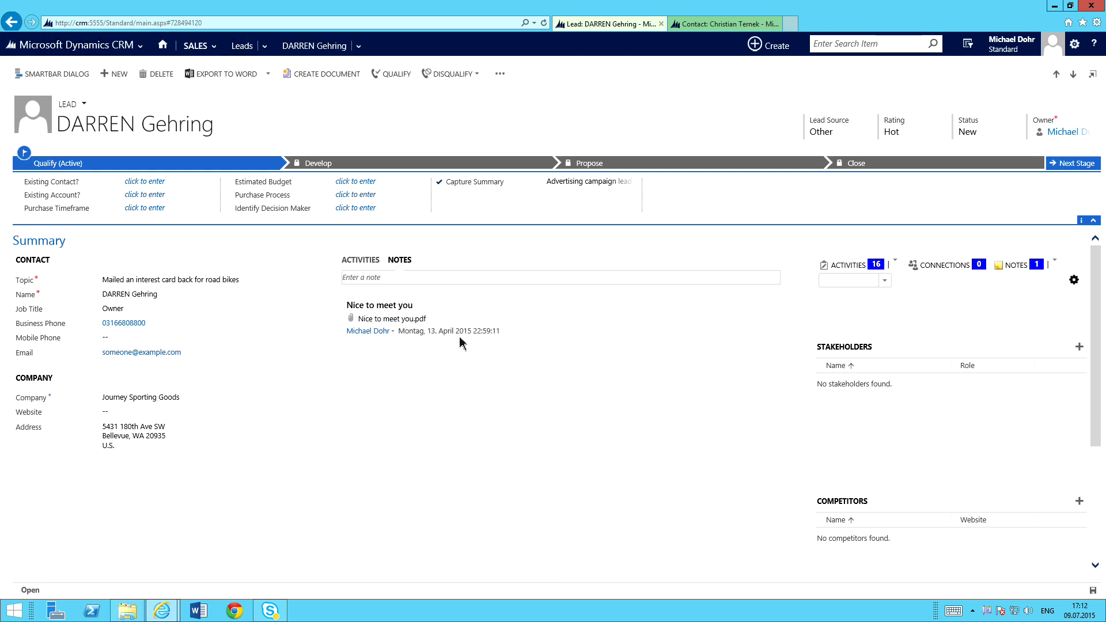
left_click(375, 262)
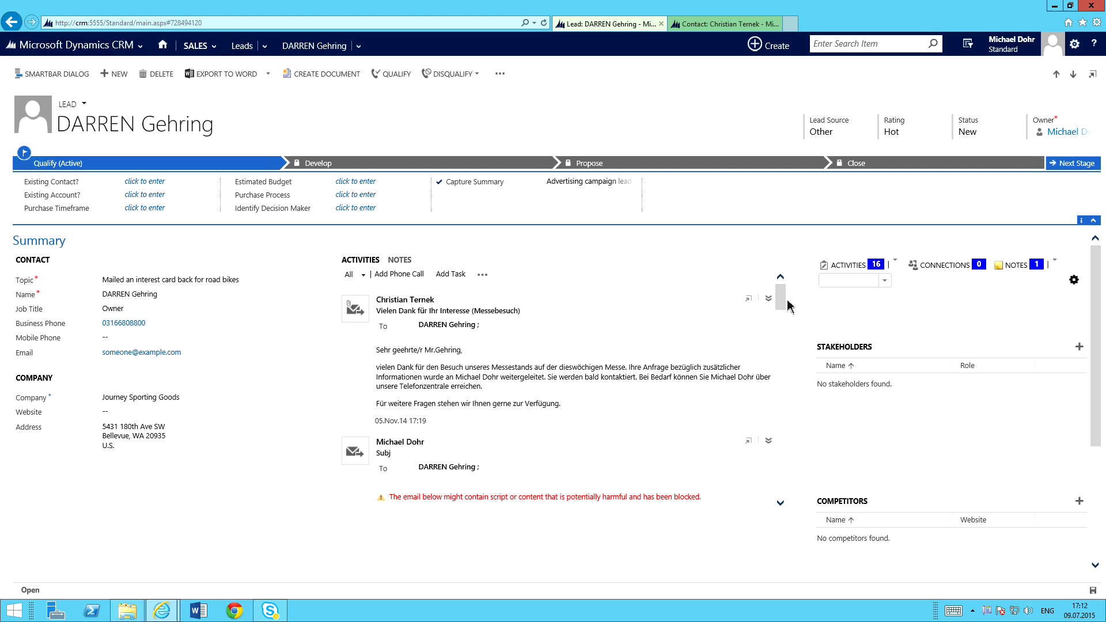
scroll(778, 299, "down", 8)
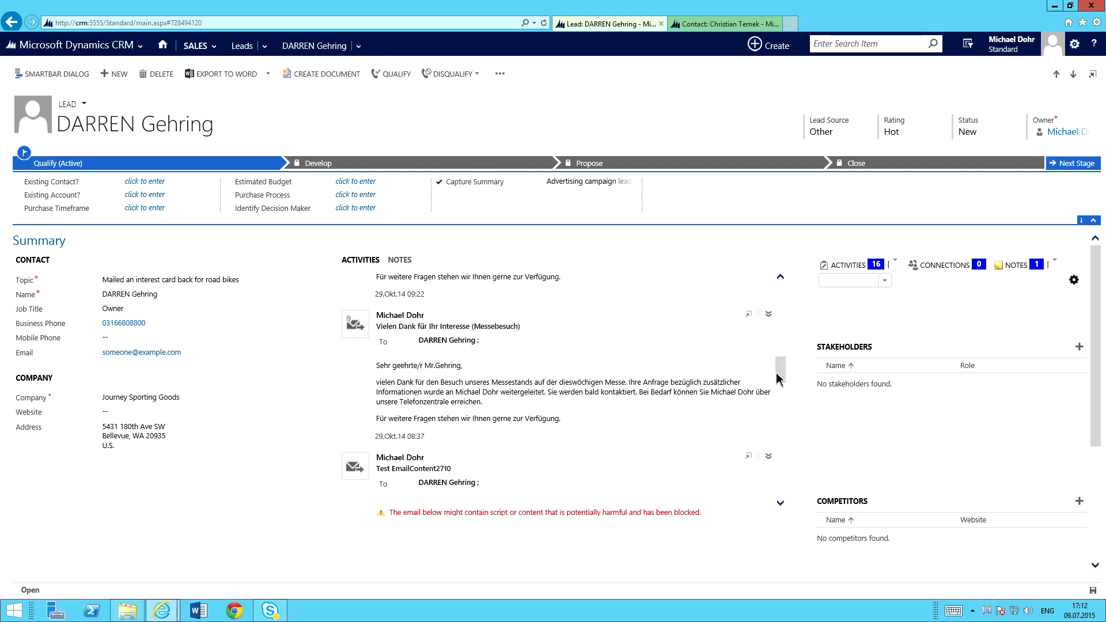
scroll(779, 340, "up", 3)
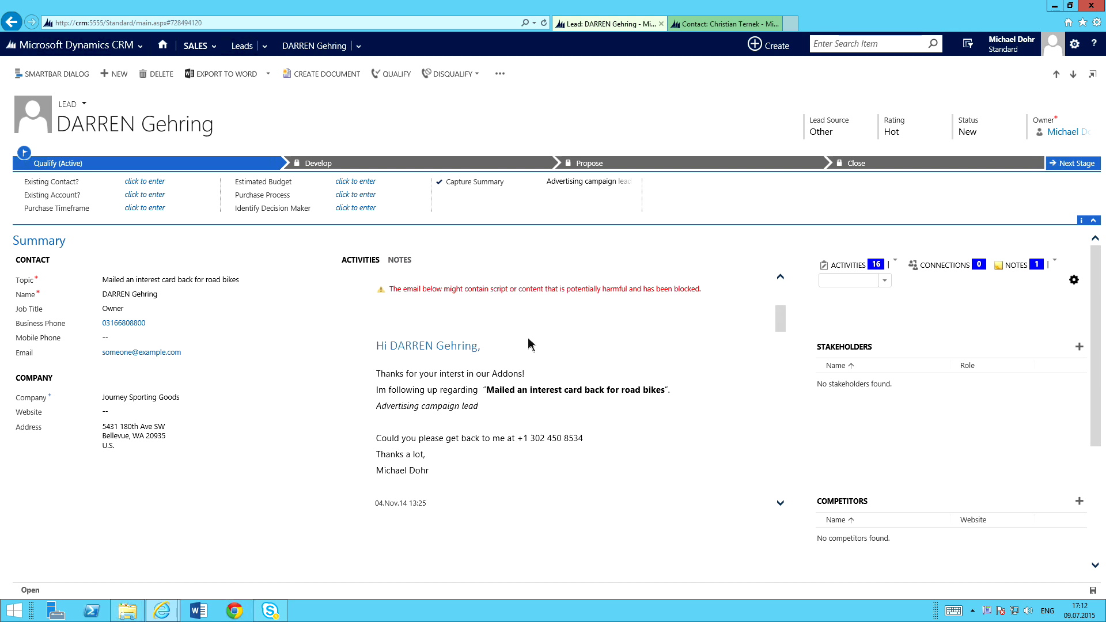
scroll(619, 354, "up", 5)
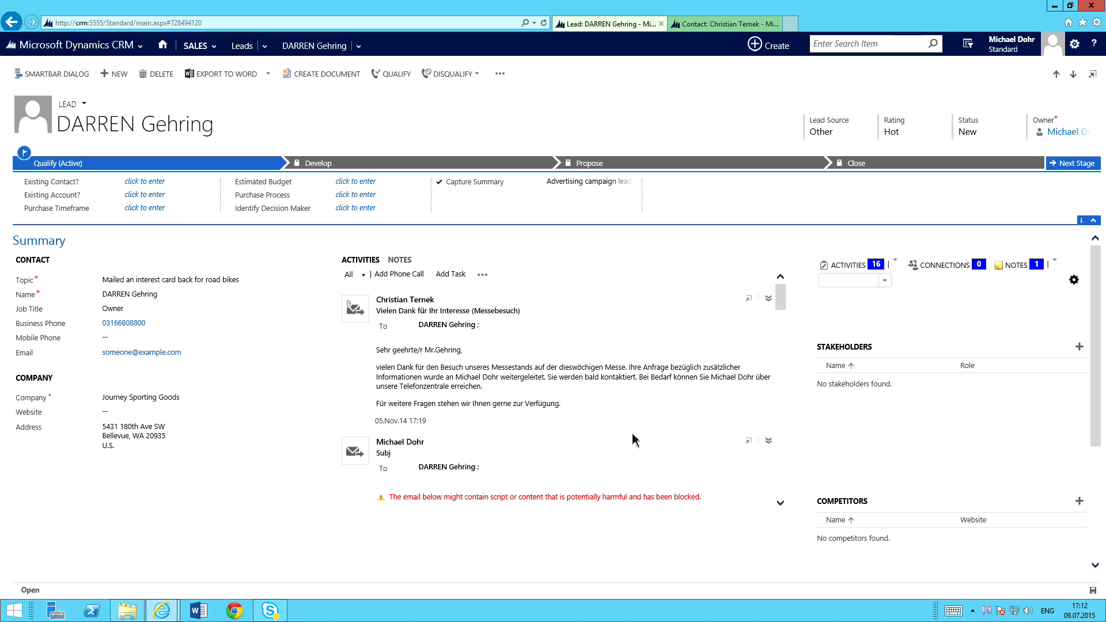
- Search web resources for *onload* and add ptm_ActivityTools/js/onload.js as a Lead form library
left_click(499, 75)
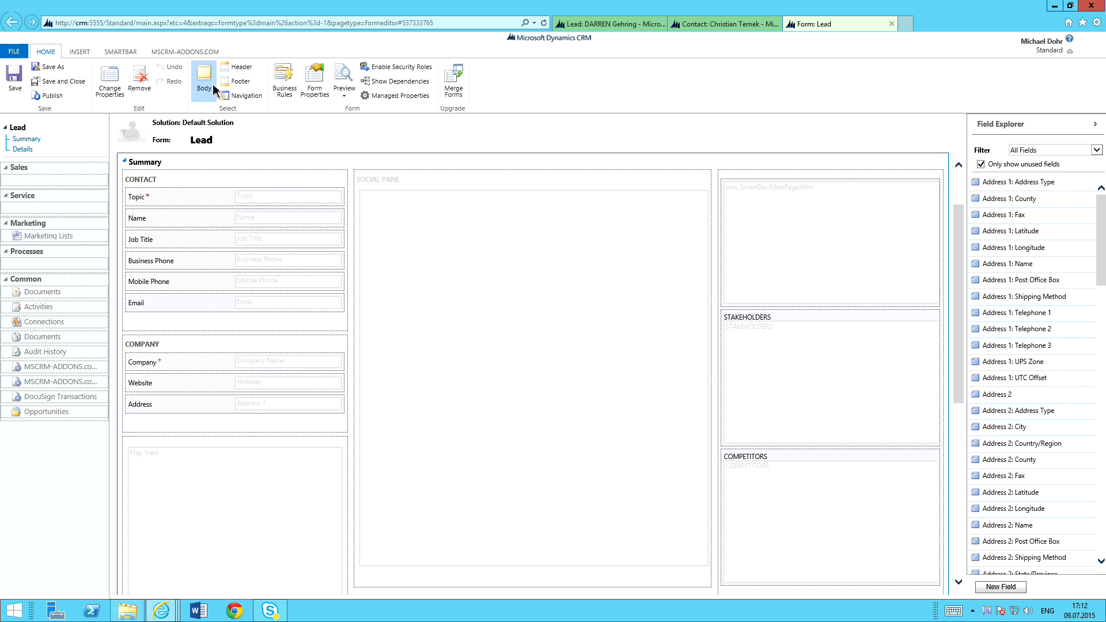
left_click(323, 84)
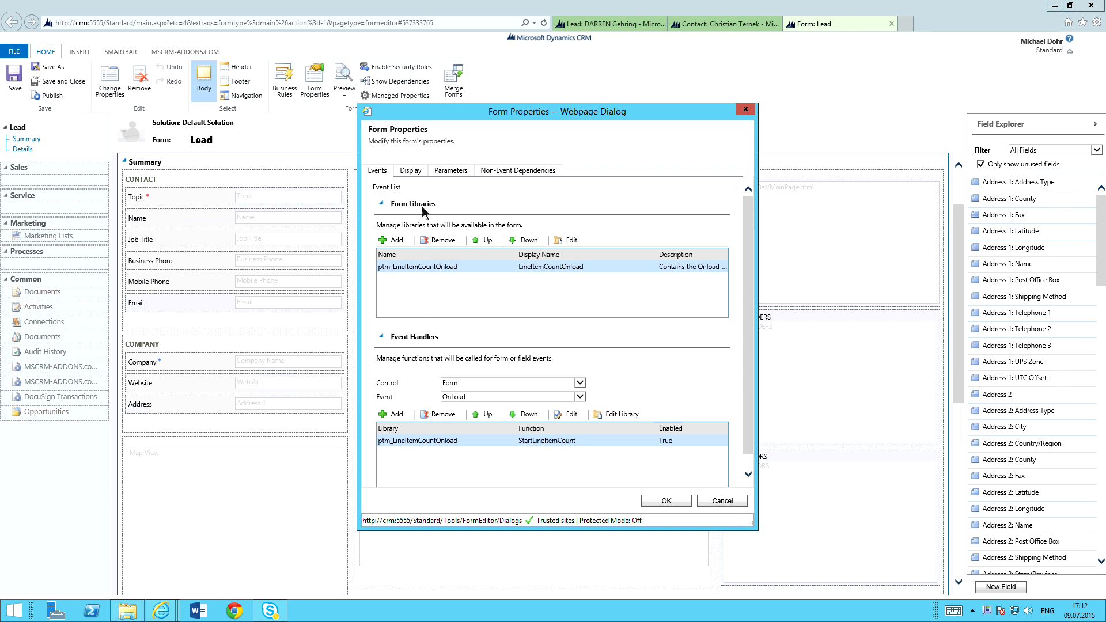
left_click(395, 241)
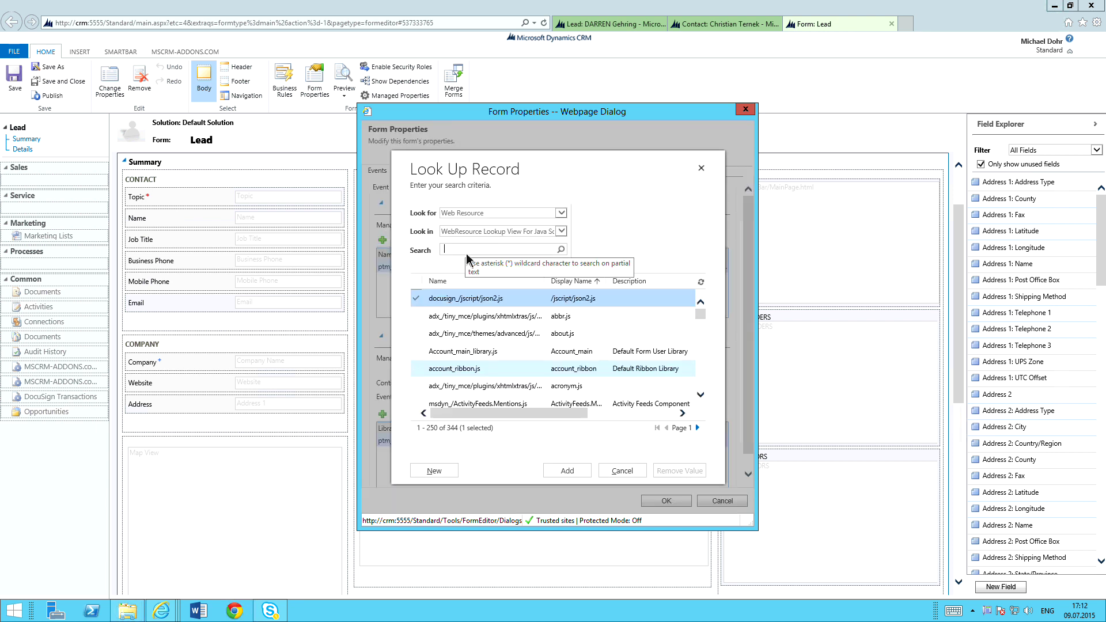
type("*")
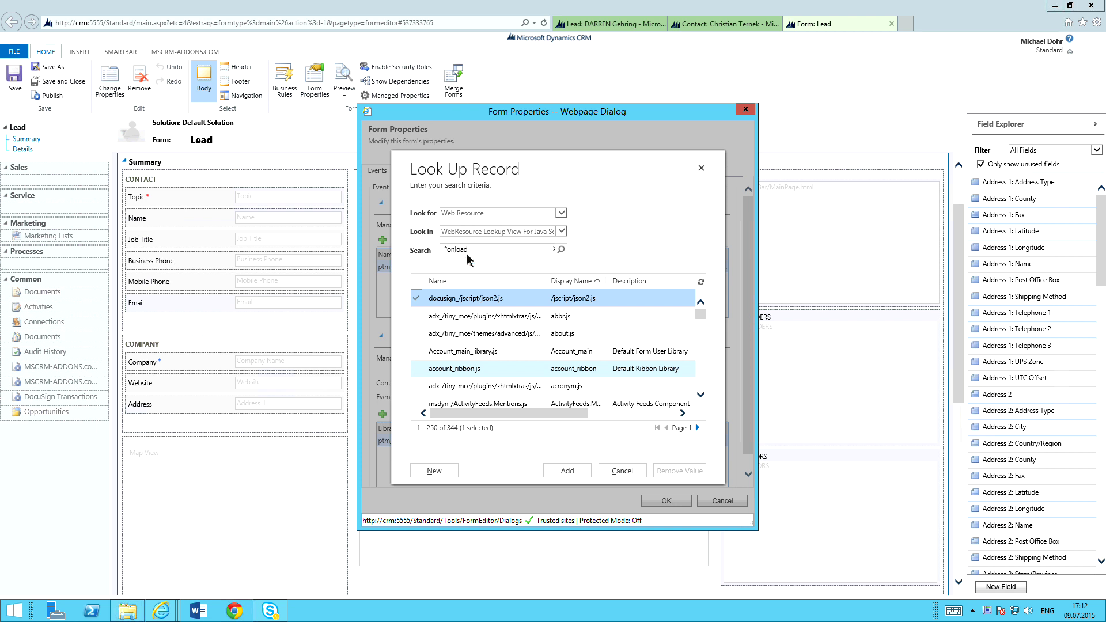
key("Return")
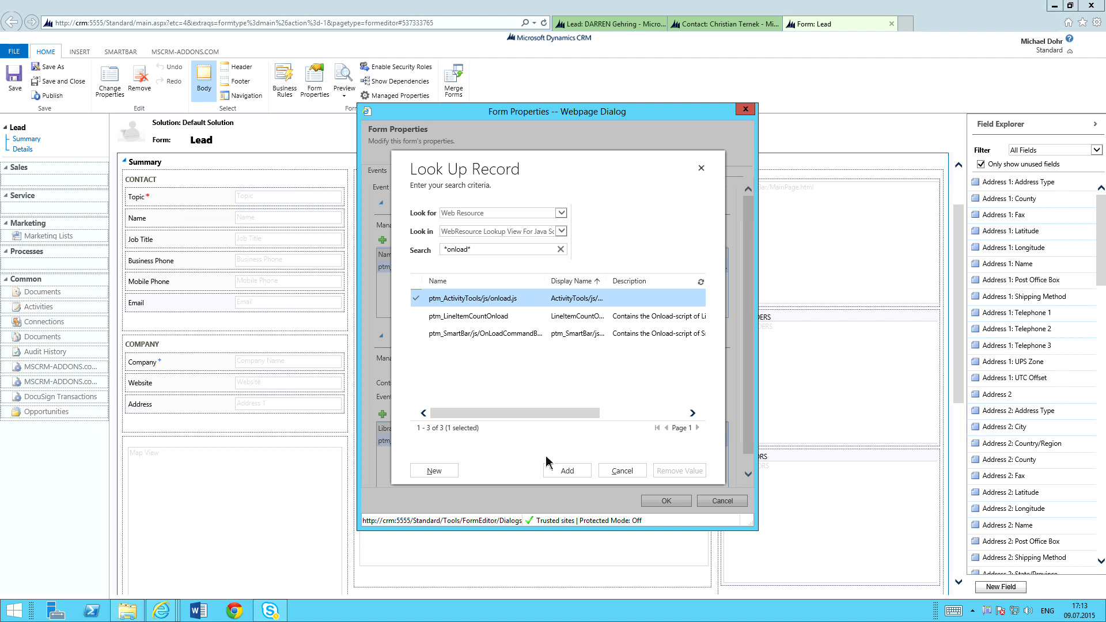
left_click(565, 472)
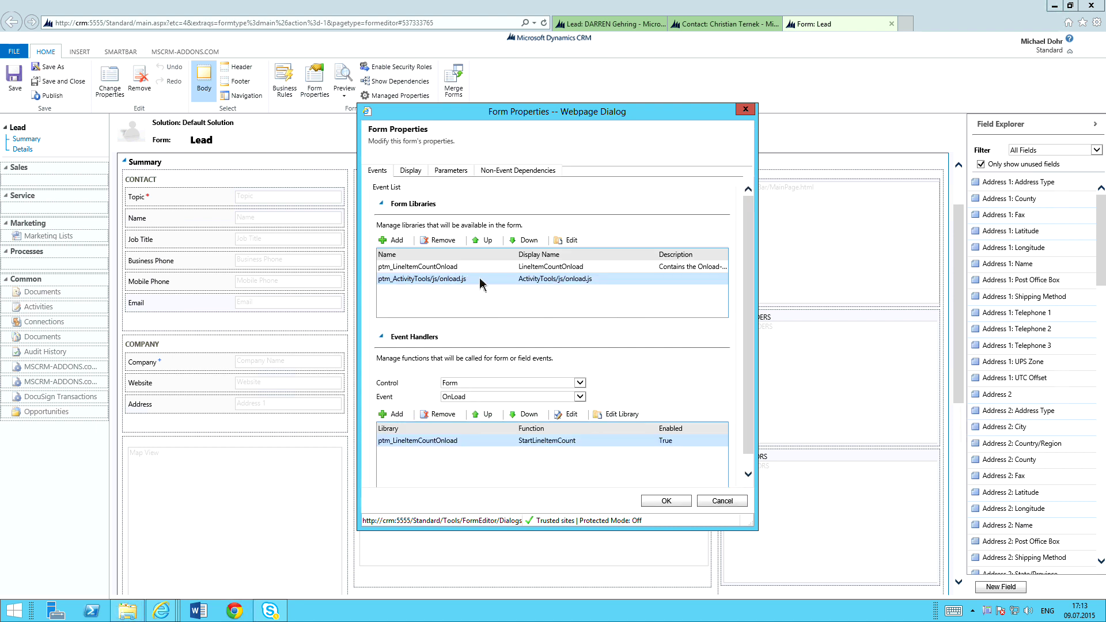
- Copy the ptm_ATAddToSocialPane function name from the onload.js source, then cancel the editor unchanged
left_click(572, 242)
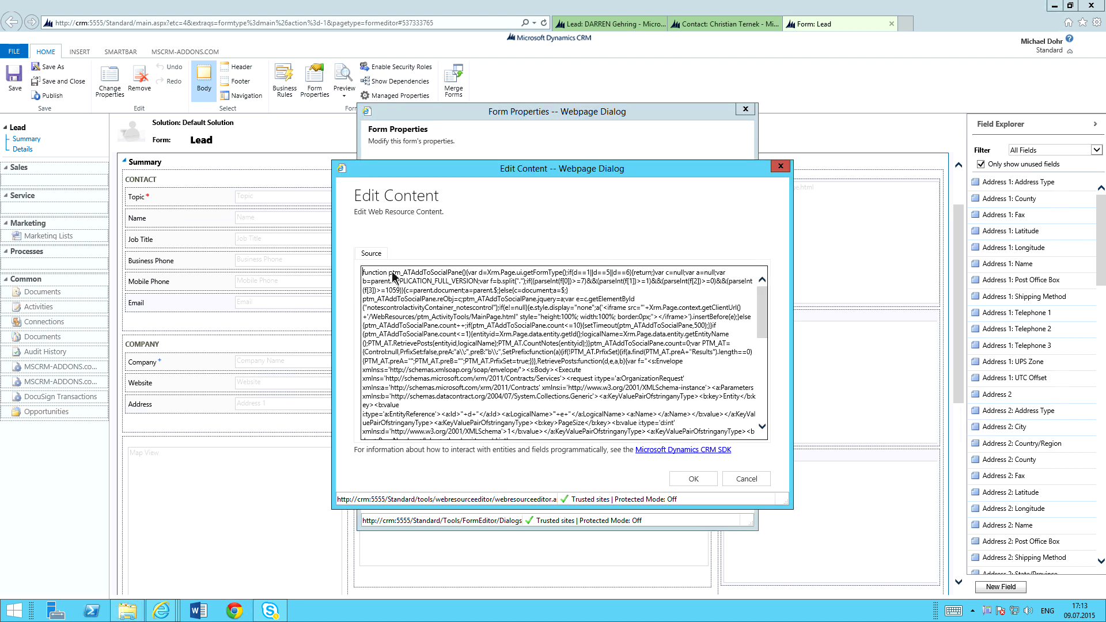
left_click_drag(387, 273, 462, 274)
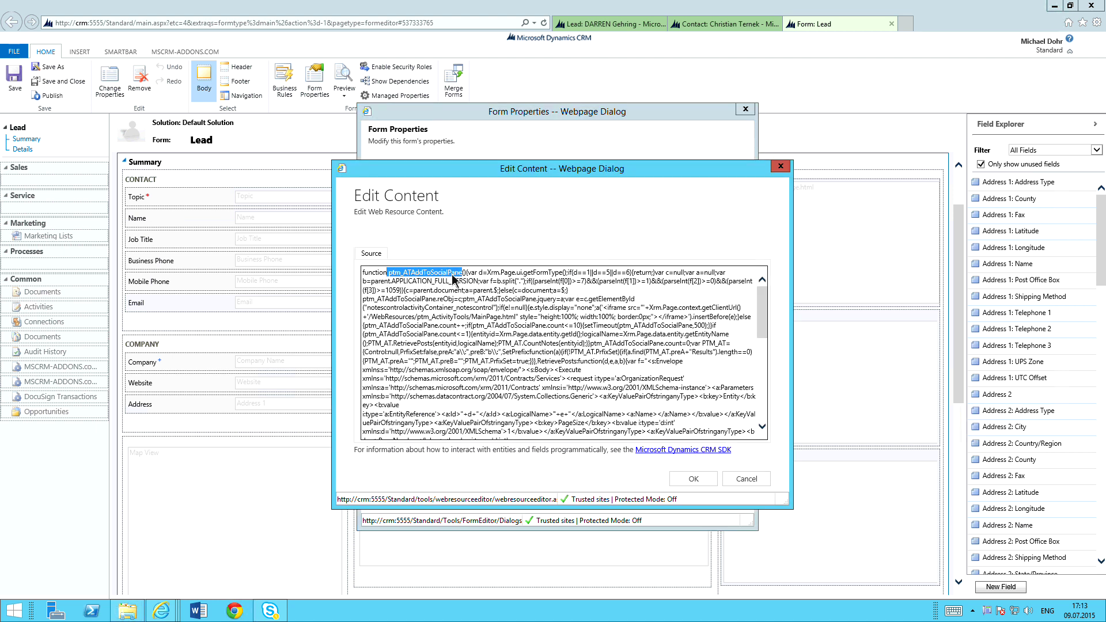
left_click(401, 281)
double_click(392, 272)
right_click(428, 277)
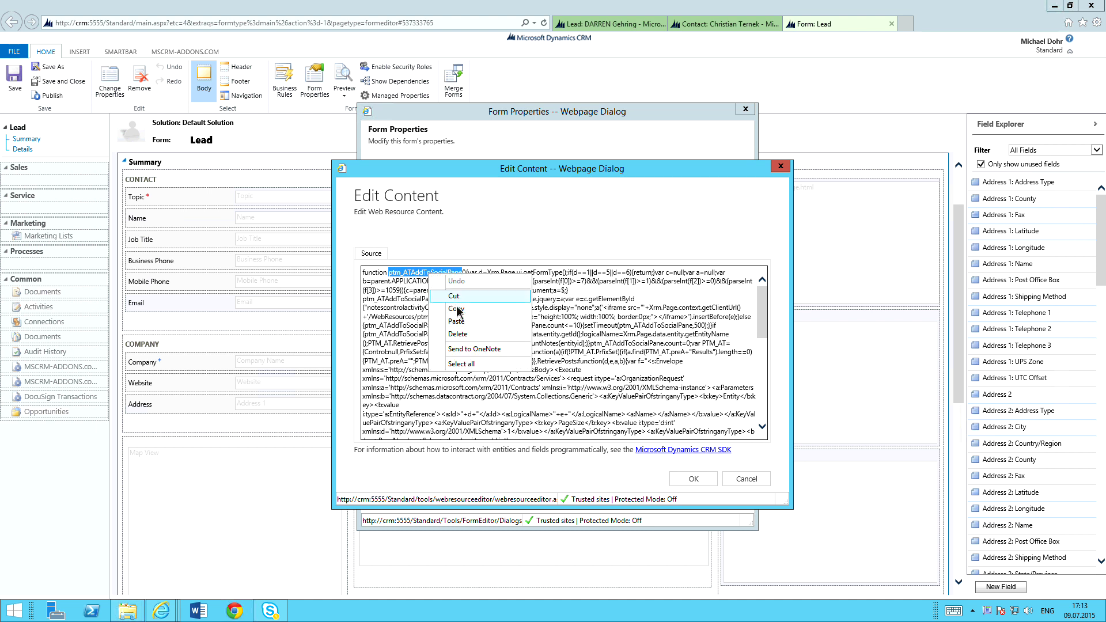
left_click(446, 304)
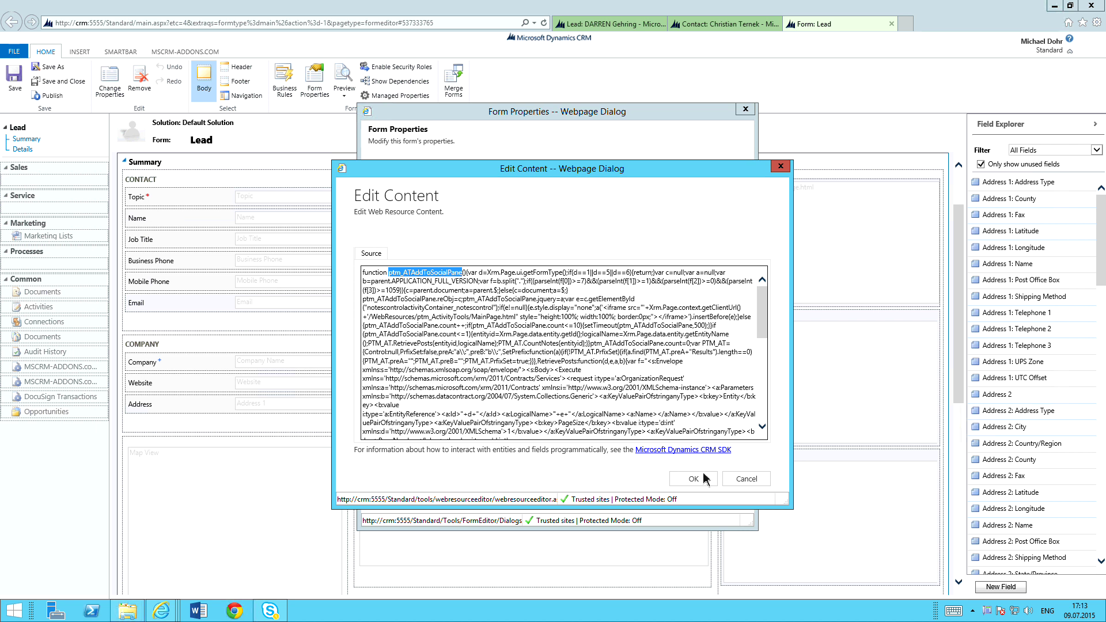
left_click(747, 480)
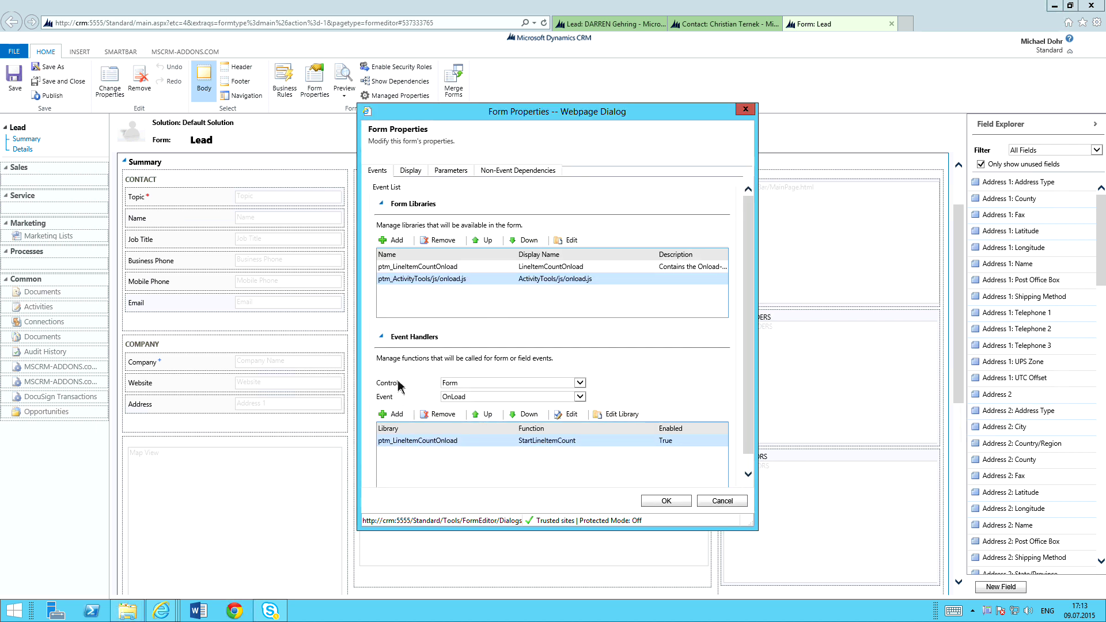
- Add an OnLoad handler calling ptm_ATAddToSocialPane from ptm_ActivityTools/js/onload.js, then publish the Lead form
left_click(397, 415)
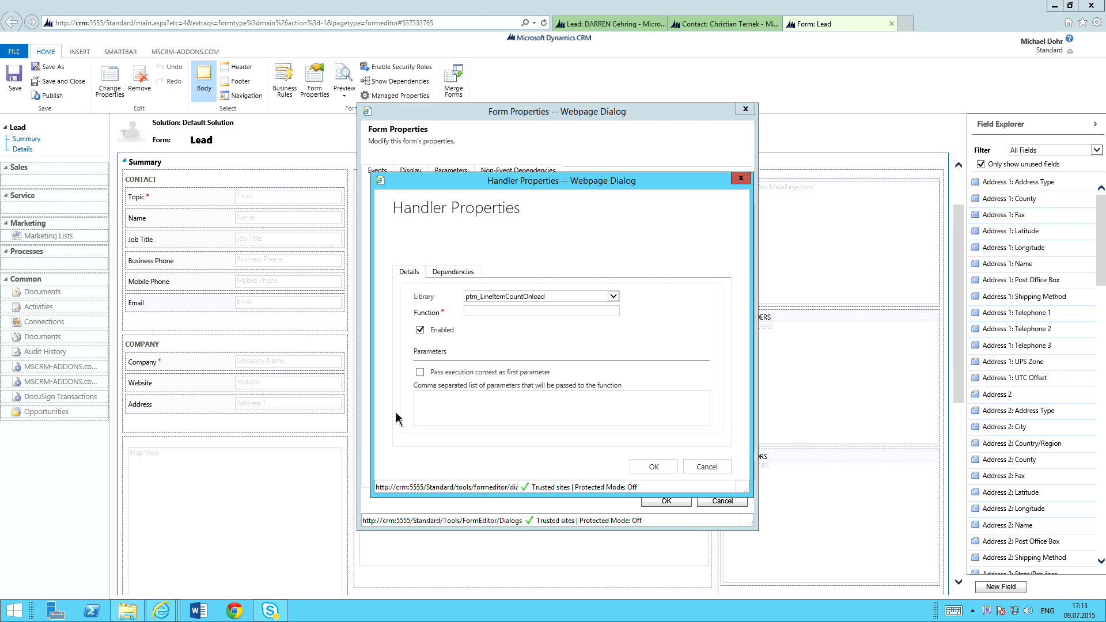
left_click(613, 296)
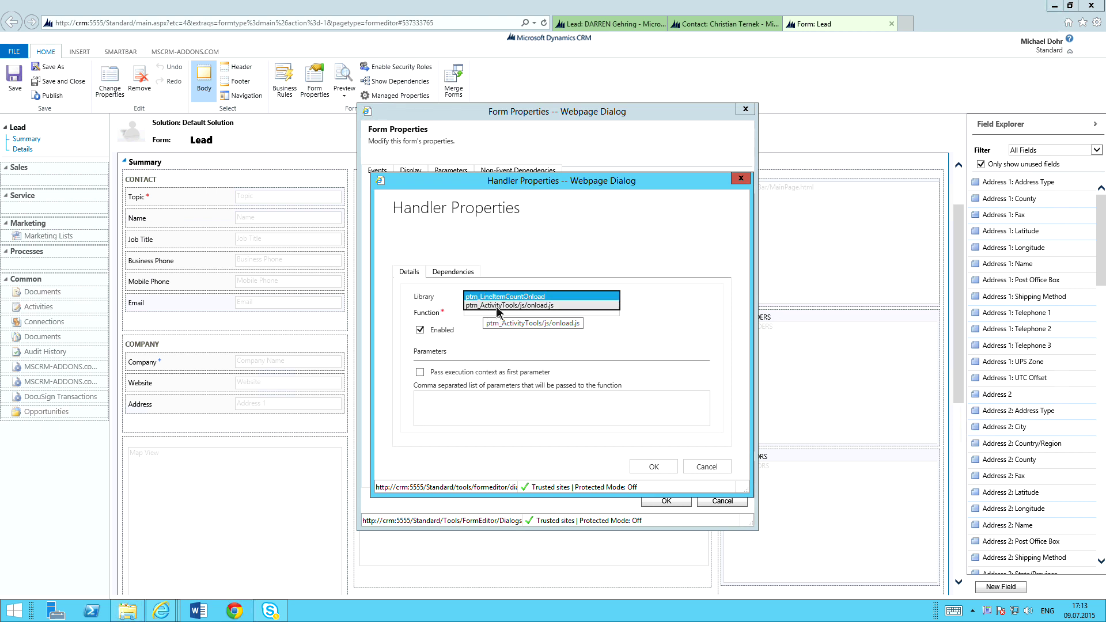
left_click(533, 306)
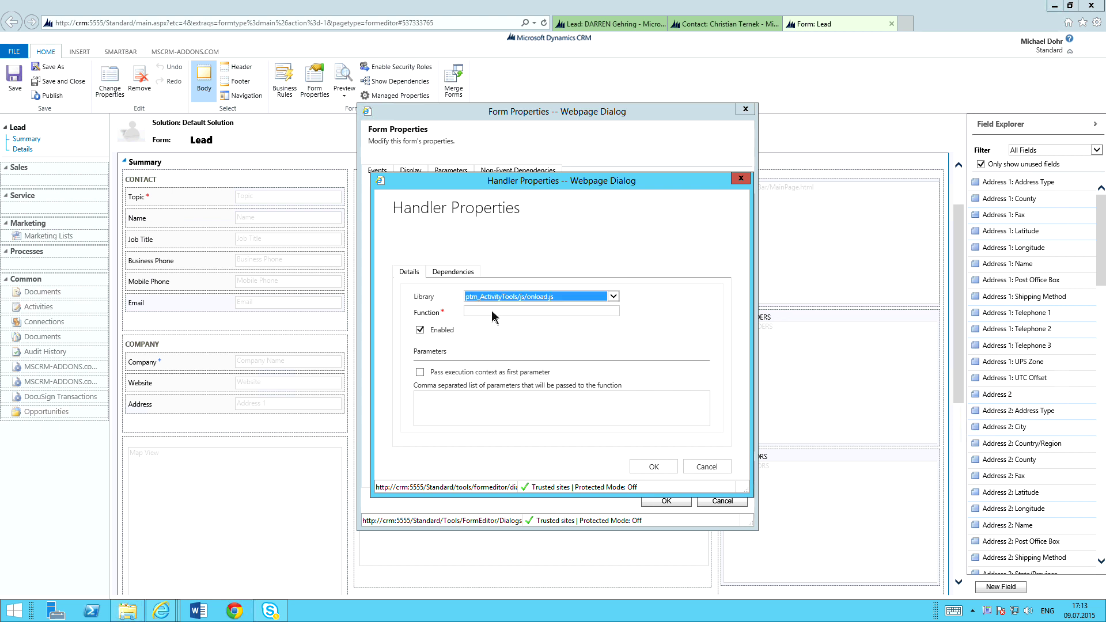
left_click(491, 312)
key("ctrl+v")
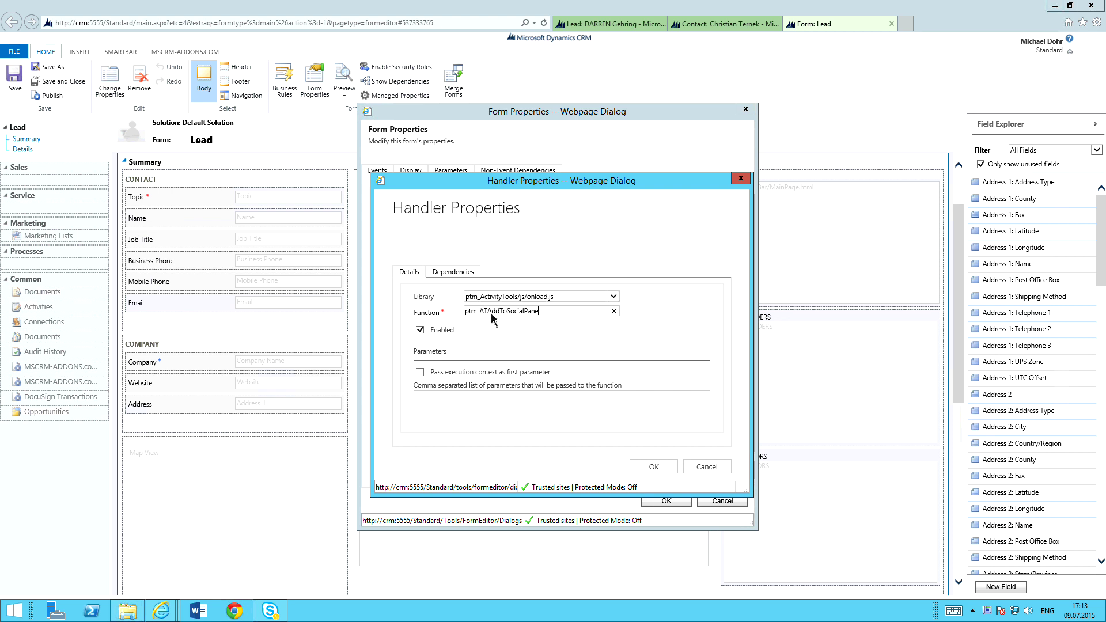
left_click(653, 466)
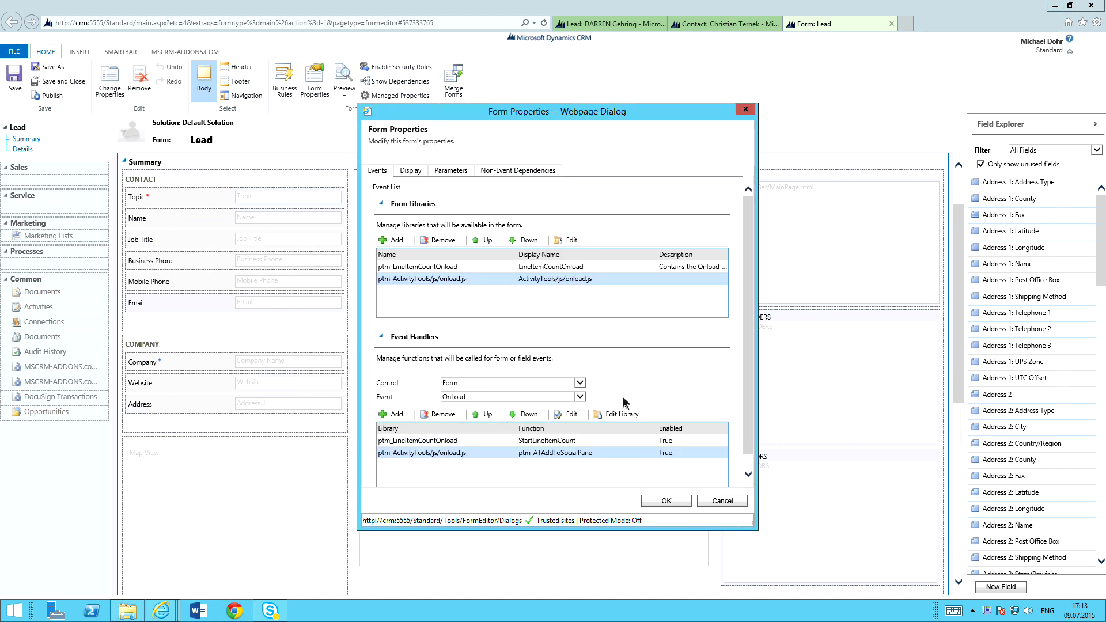
left_click(667, 501)
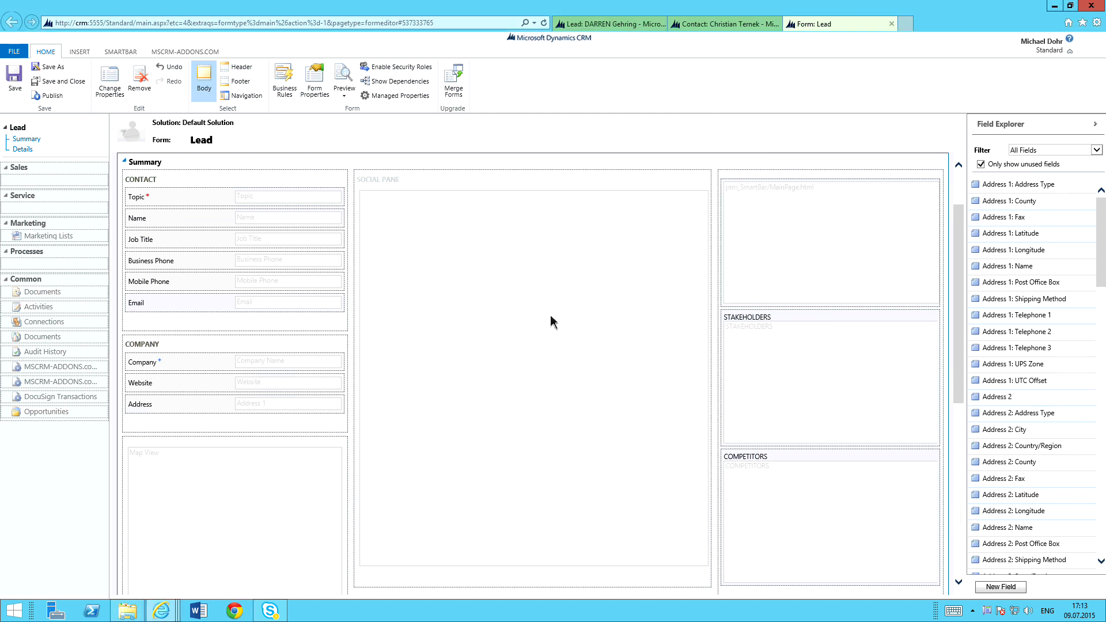
left_click(48, 98)
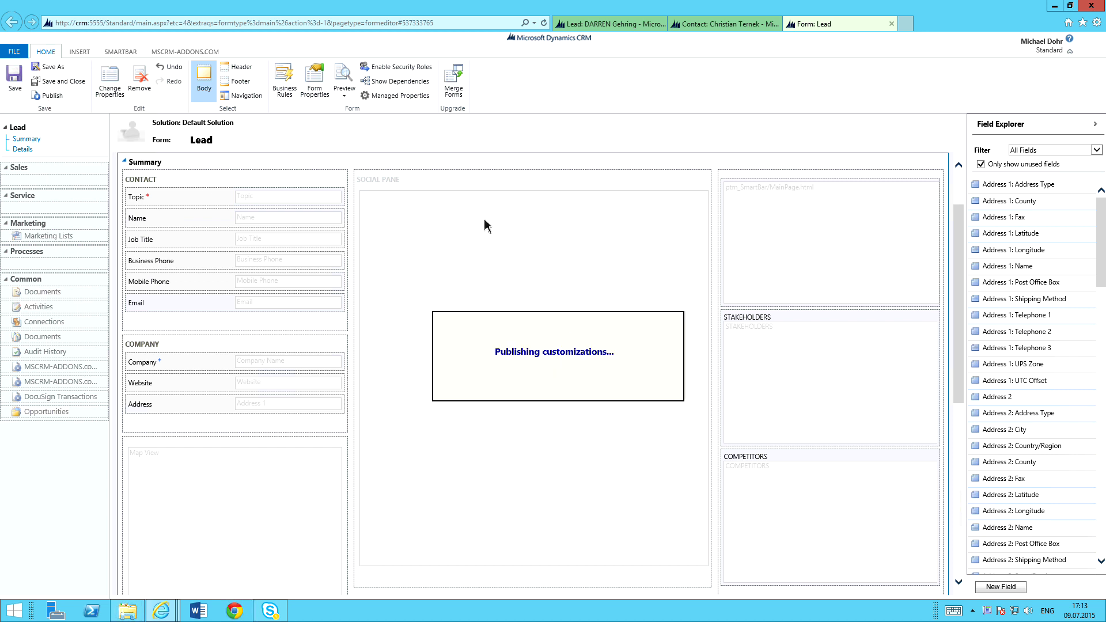
- On the lead, preview email activities including the 29.10.2014 and 03.11.2014 ones, and view notes
left_click(637, 25)
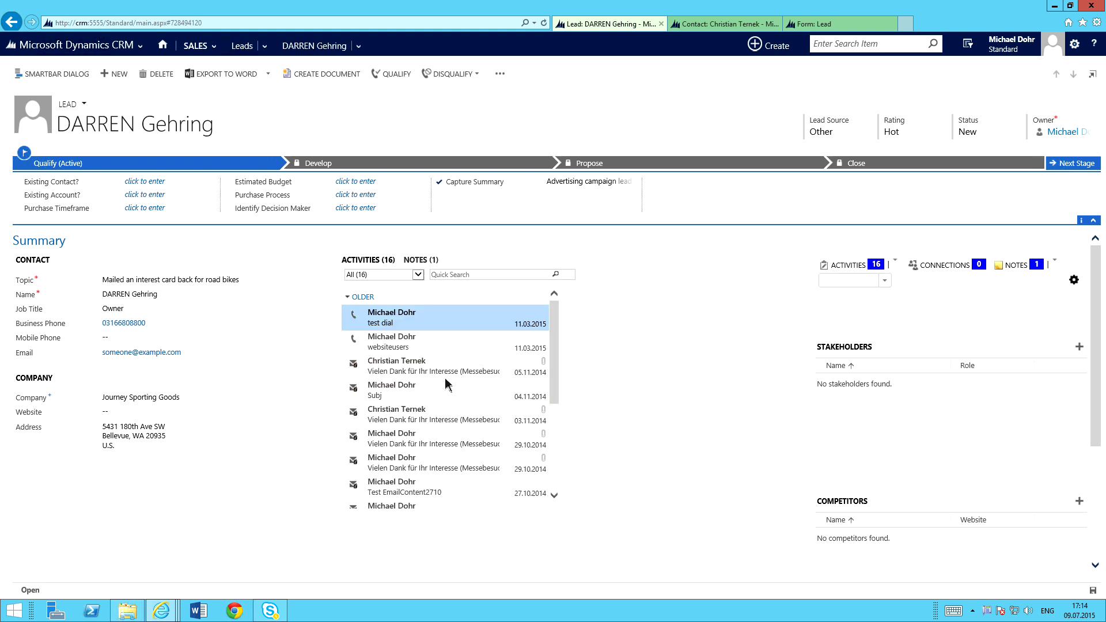
left_click(412, 372)
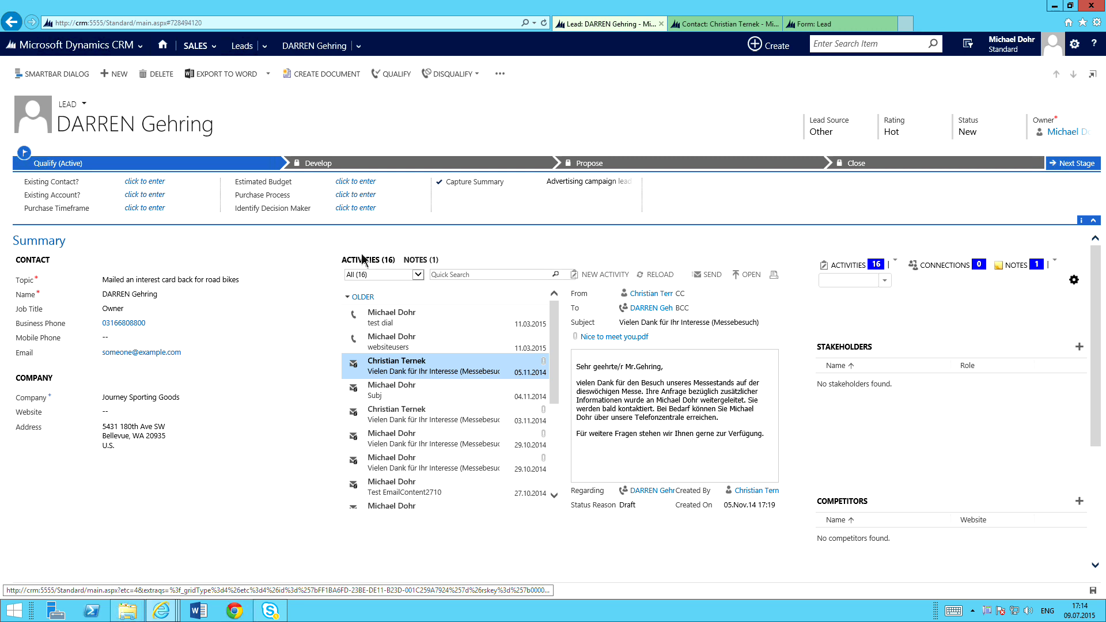
left_click(418, 265)
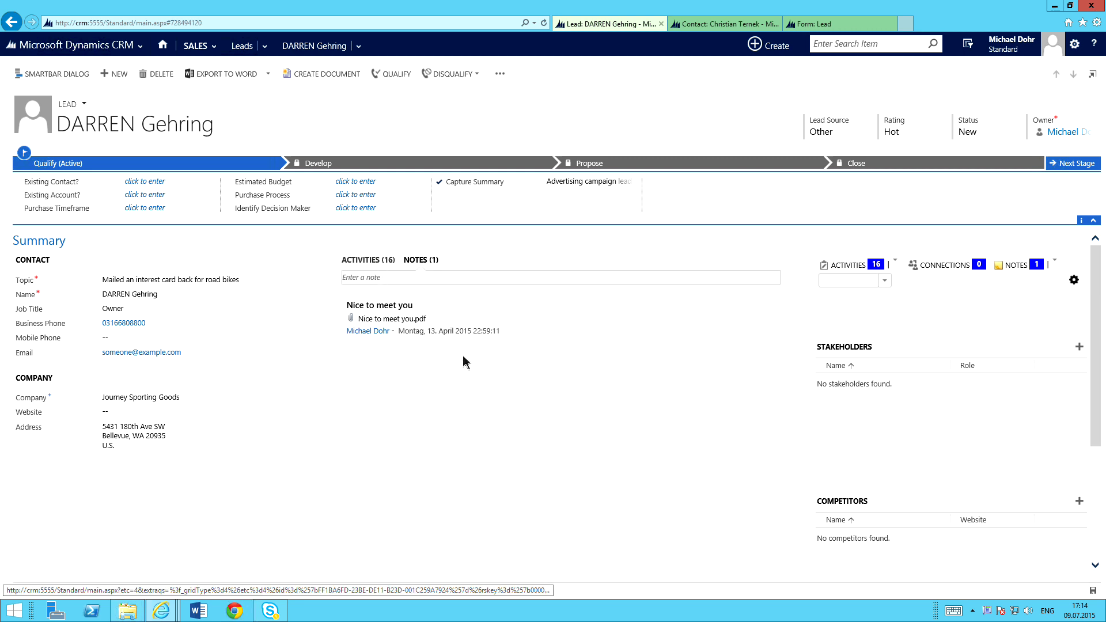
left_click(412, 439)
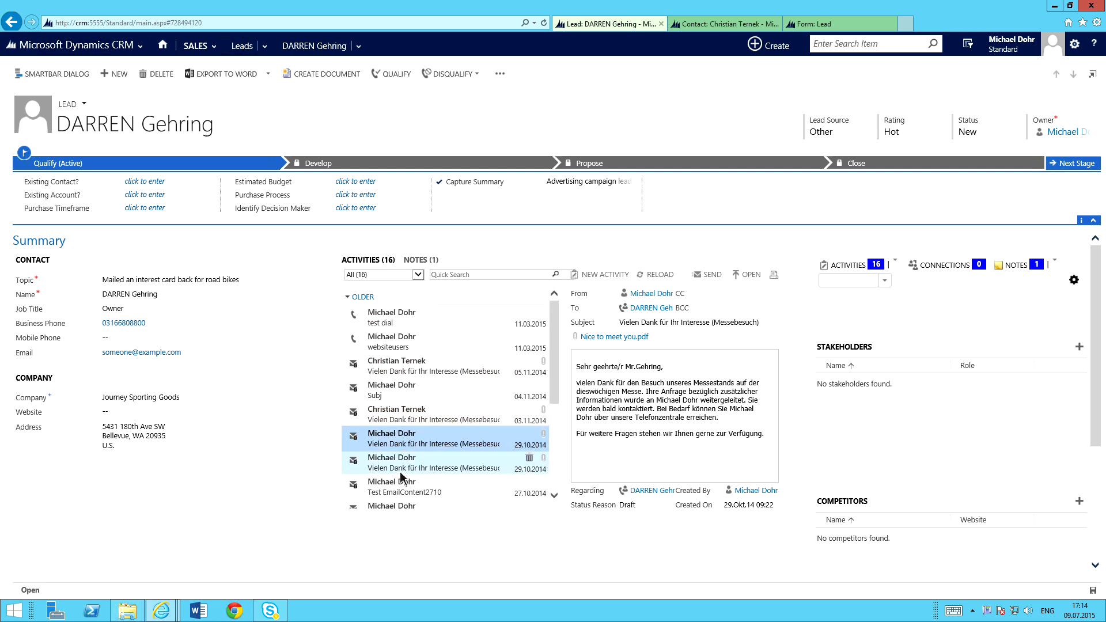
left_click(396, 419)
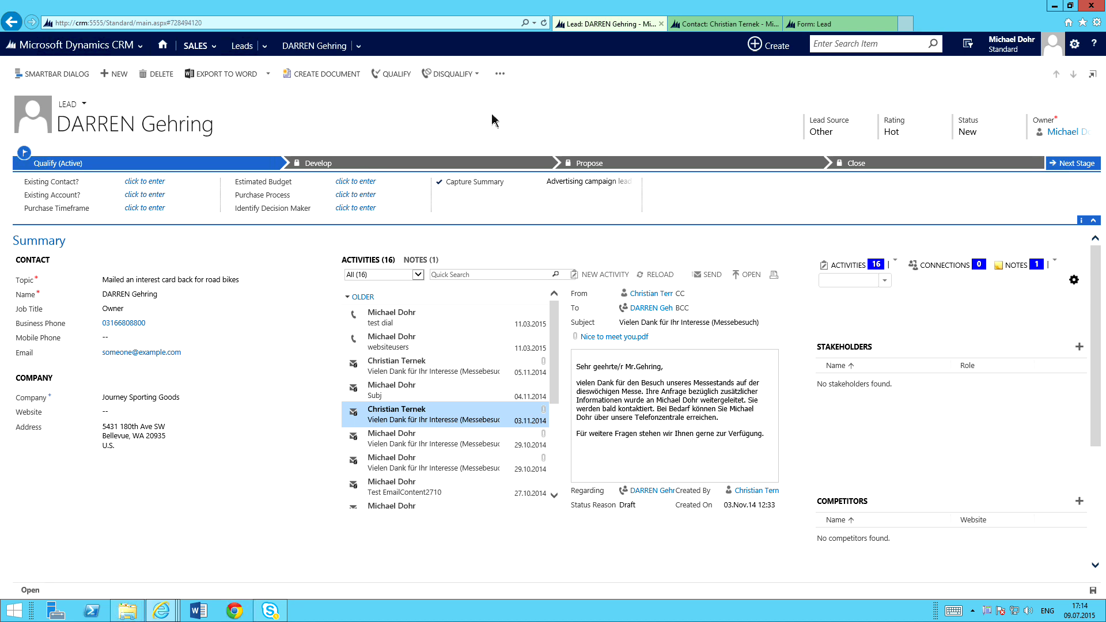
- Close the Lead form editor and open the signed-in user's record from the Enabled Users list
left_click(891, 24)
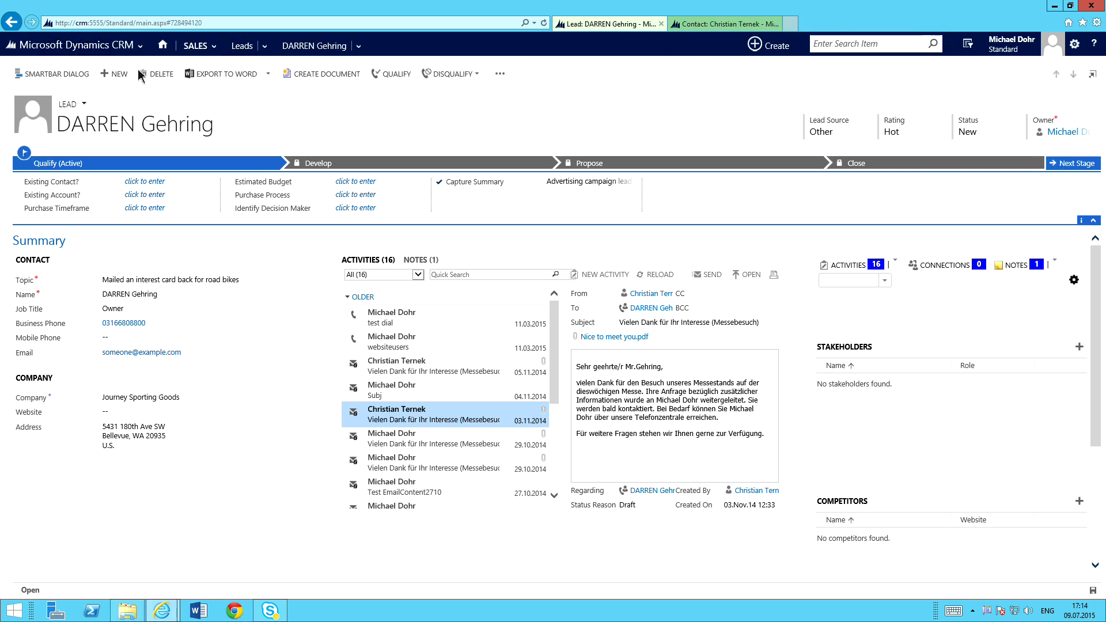
left_click(163, 46)
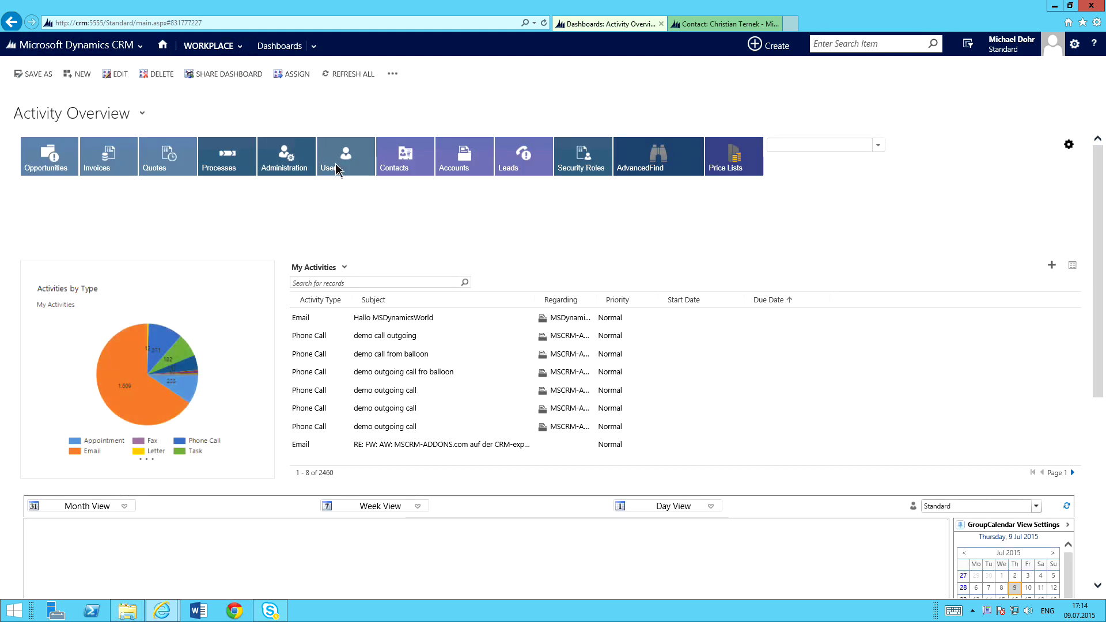
left_click(341, 174)
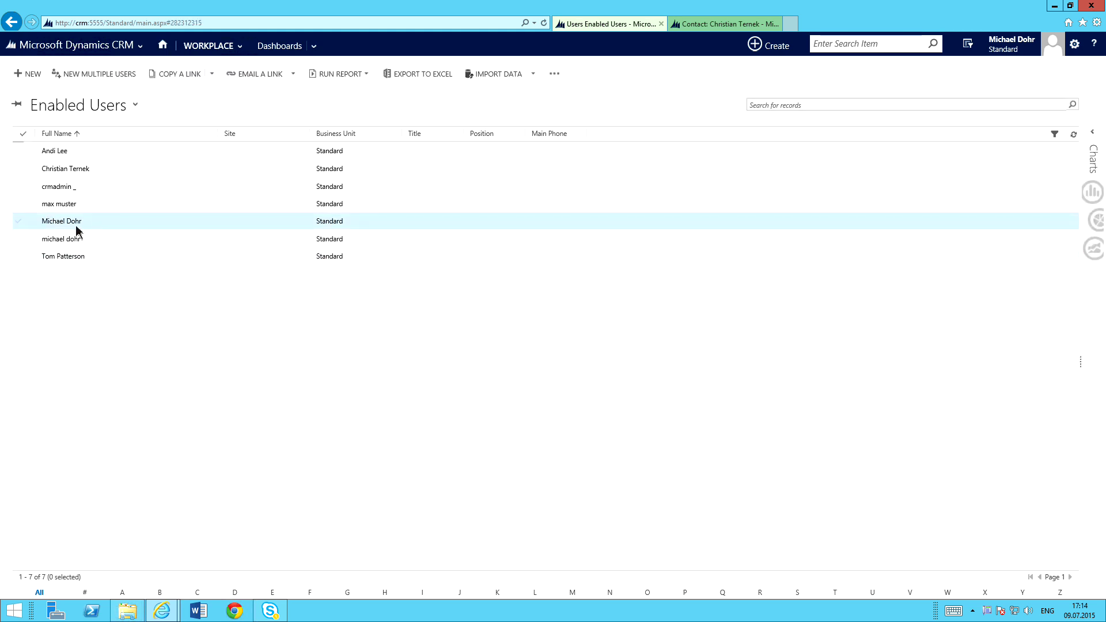
left_click(61, 221)
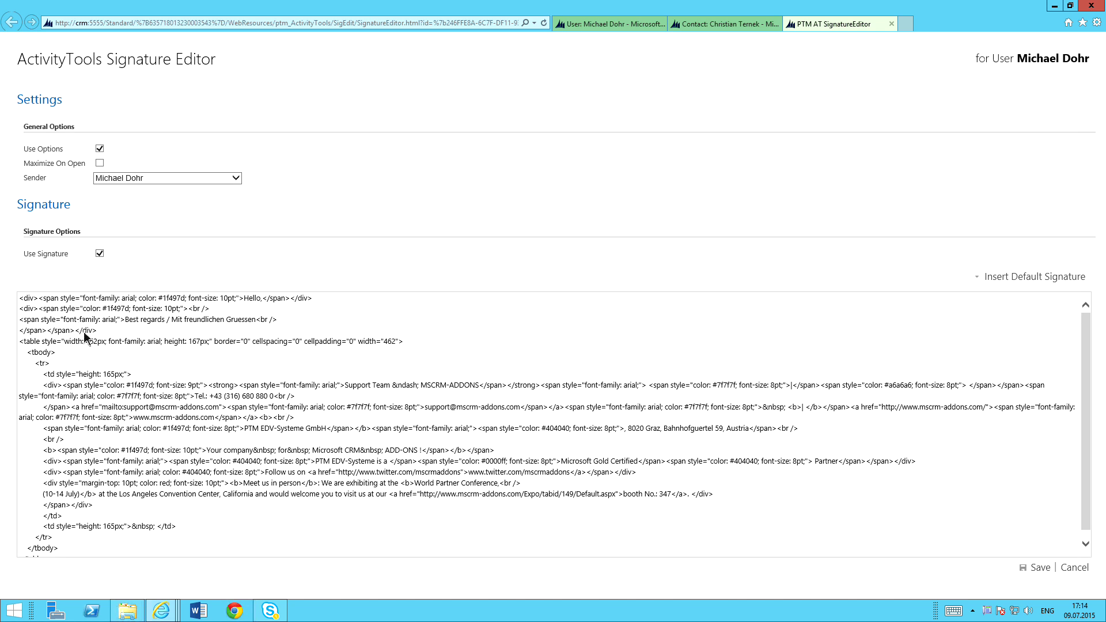
mouse_move(23, 297)
left_mouse_down()
mouse_move(70, 346)
mouse_move(337, 540)
mouse_move(334, 554)
mouse_move(320, 494)
mouse_move(355, 482)
left_mouse_up()
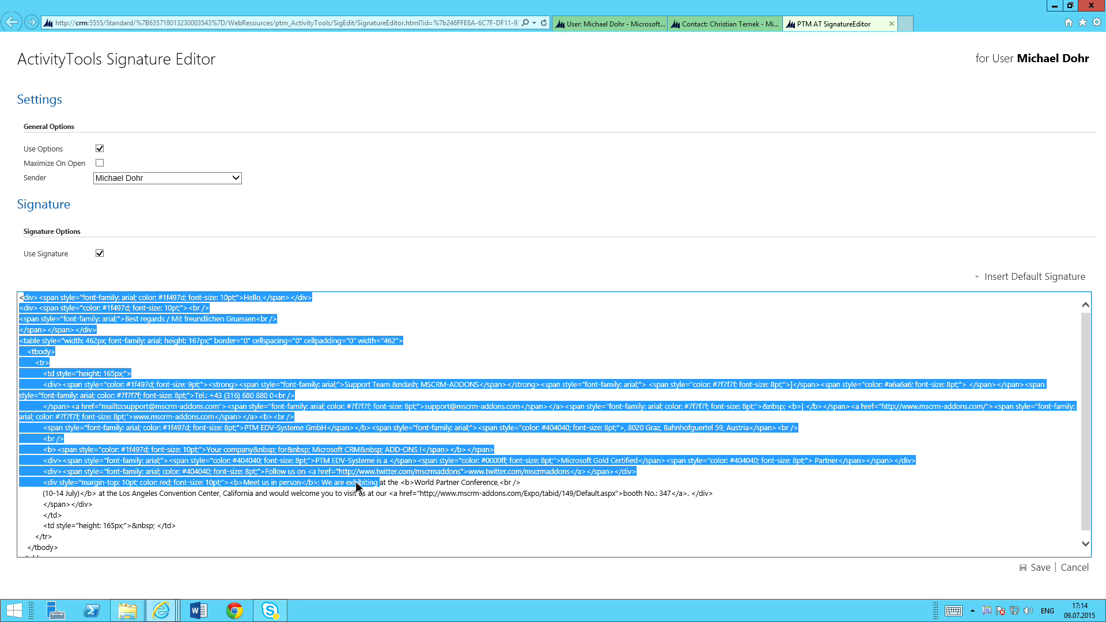
left_click(353, 482)
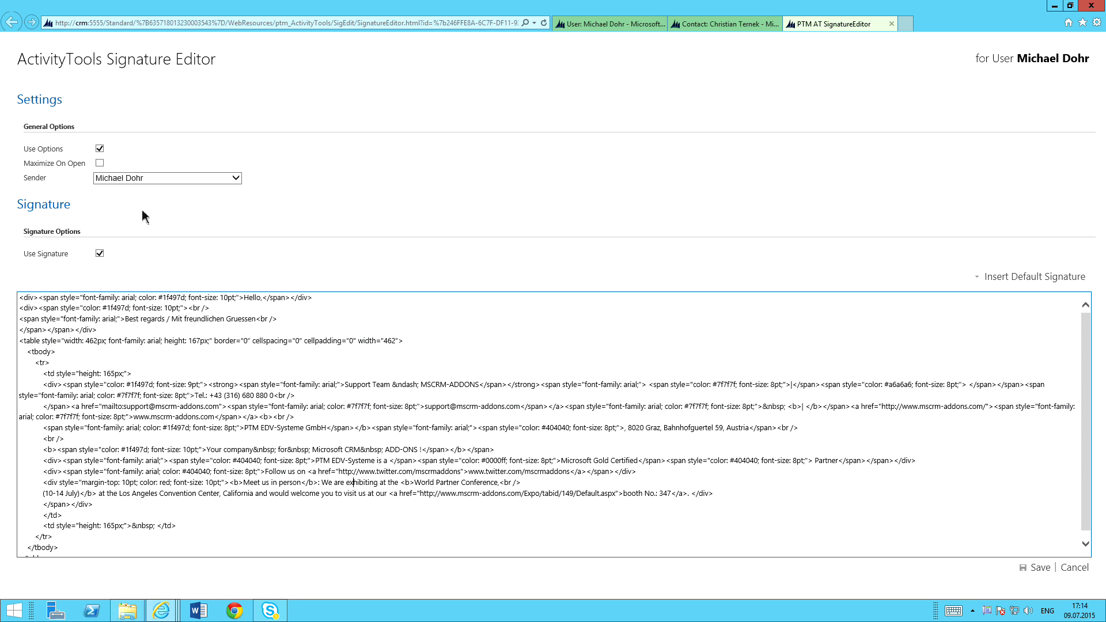
left_click(235, 178)
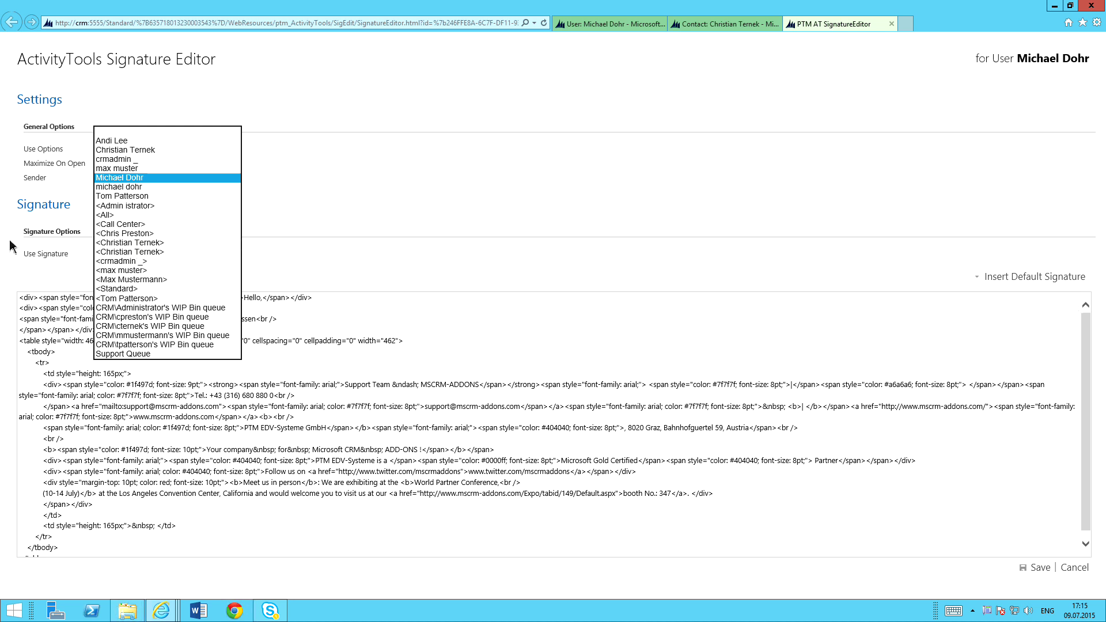
left_click(402, 103)
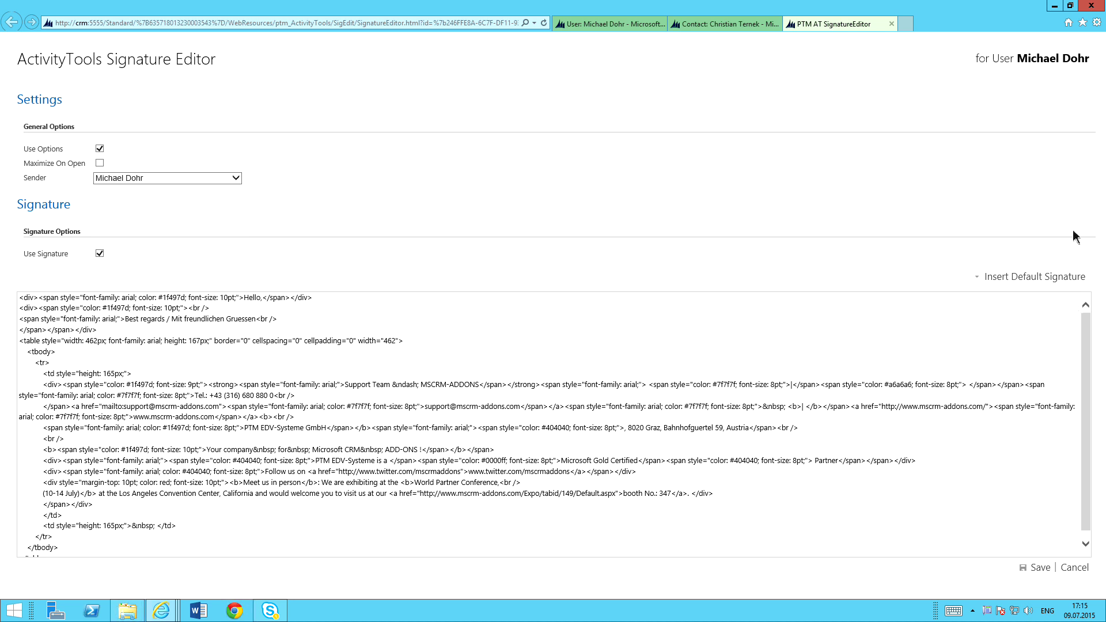